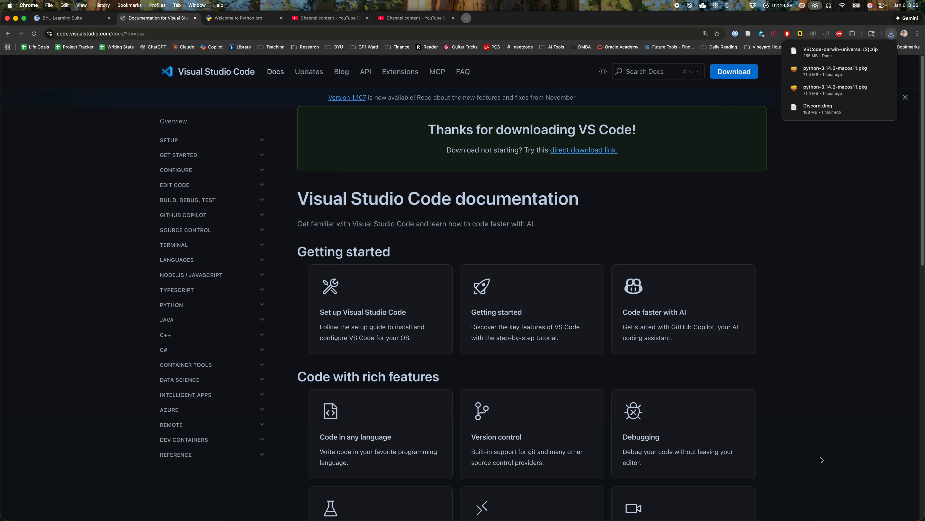
Extract the downloaded VSCode-darwin-universal (2).zip archive in the Downloads folder.
click(730, 510)
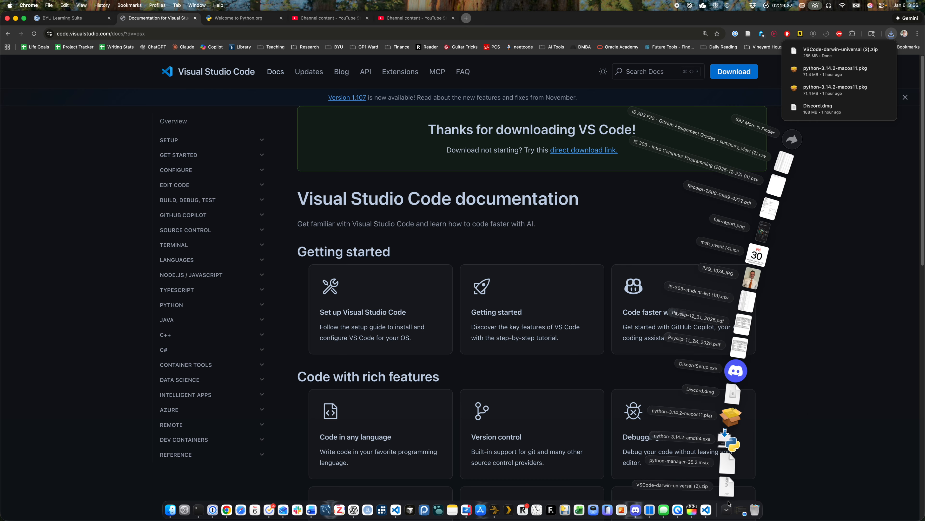
click(728, 490)
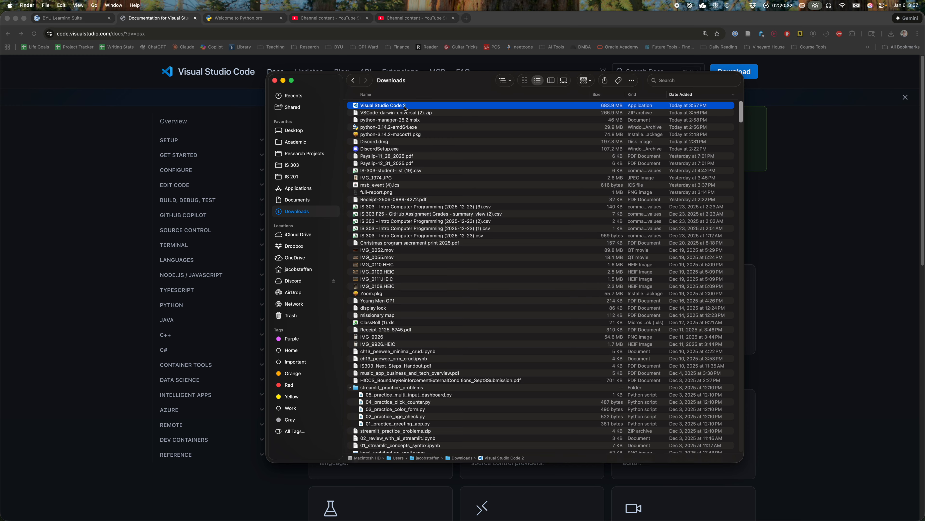
Locate Visual Studio Code in the Applications folder, comparing the icon view with the list view.
click(297, 189)
scroll(423, 138, up, 5)
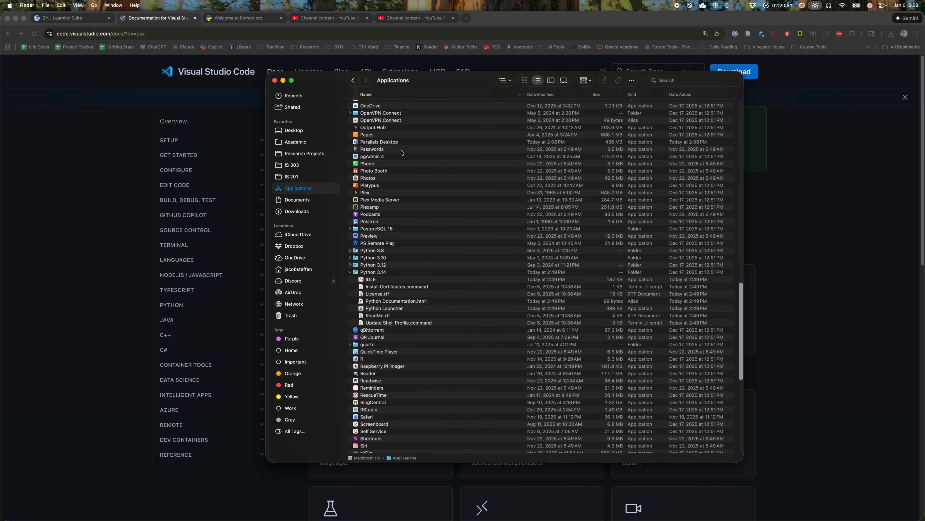
scroll(418, 177, down, 9)
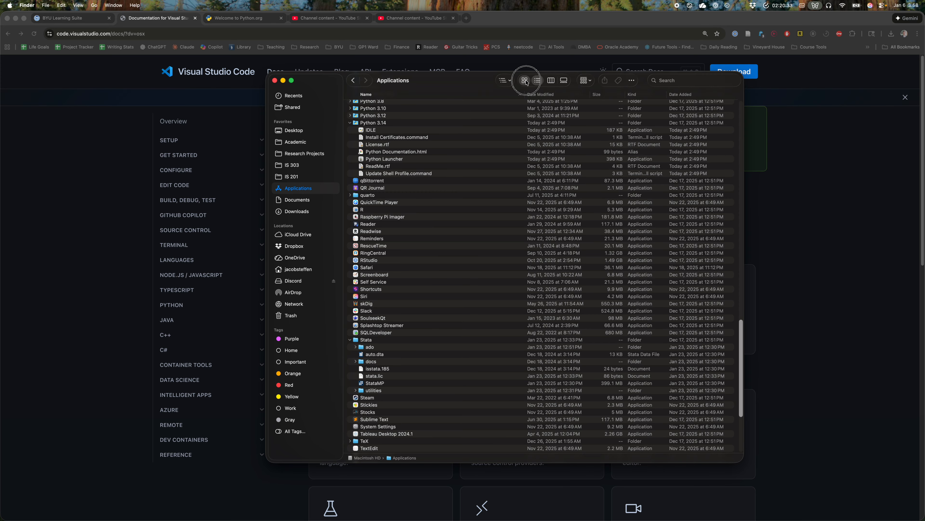
click(525, 80)
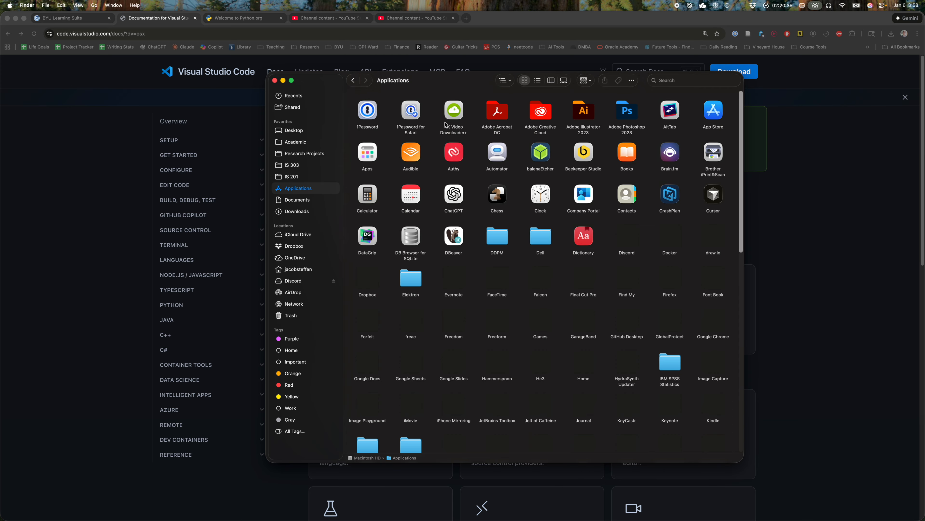
click(537, 81)
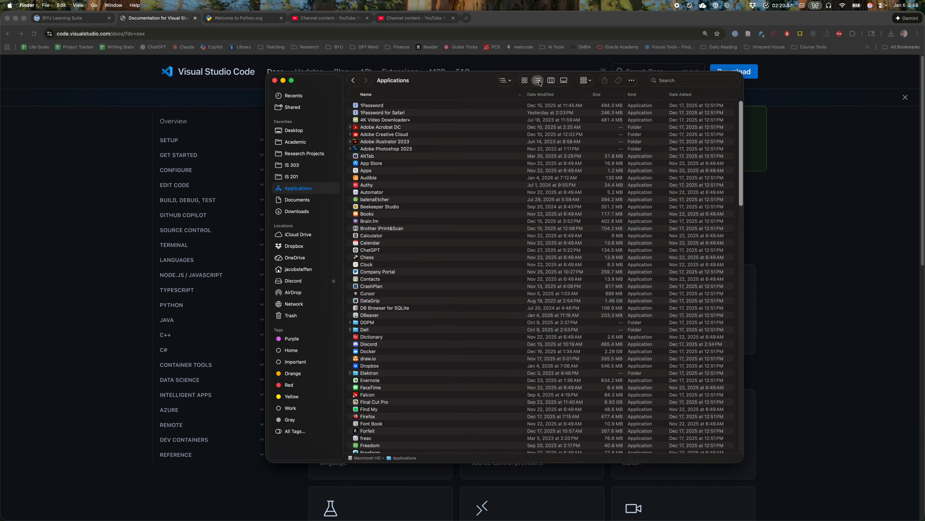
click(459, 153)
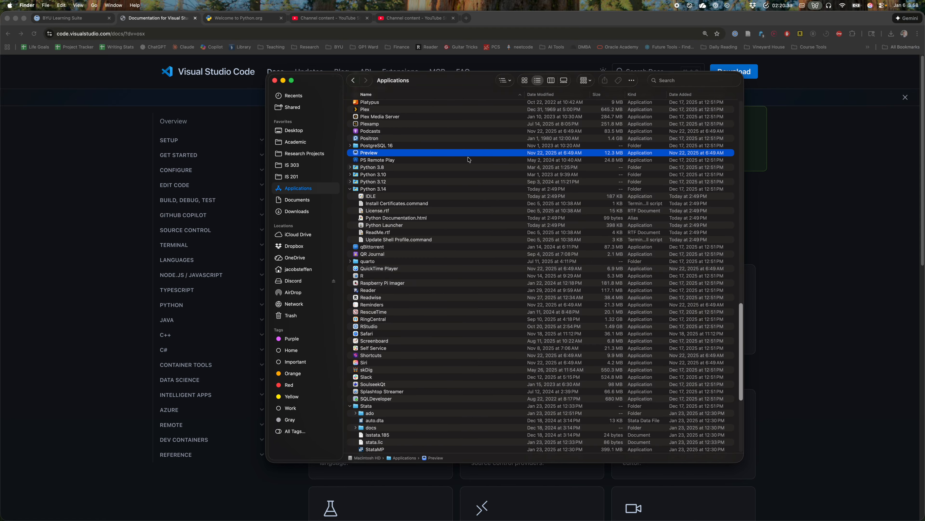
key(v)
scroll(425, 397, down, 5)
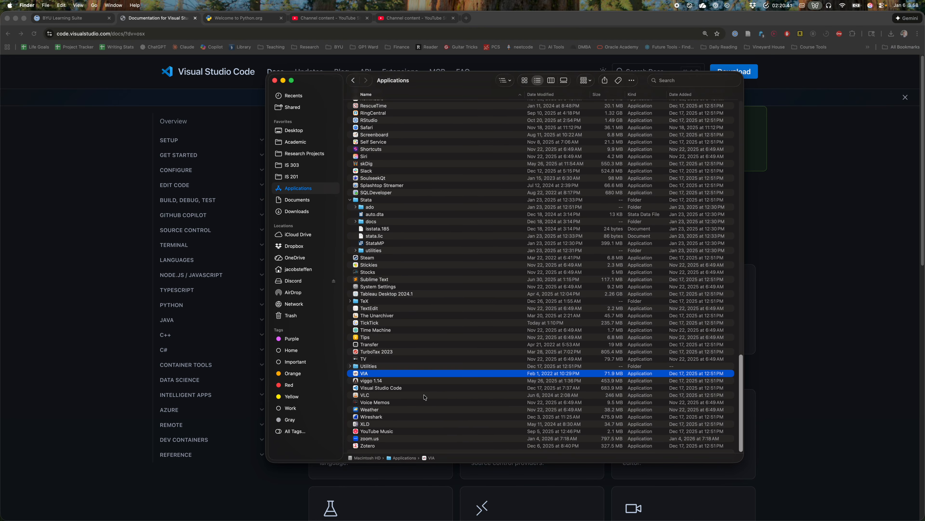
click(379, 389)
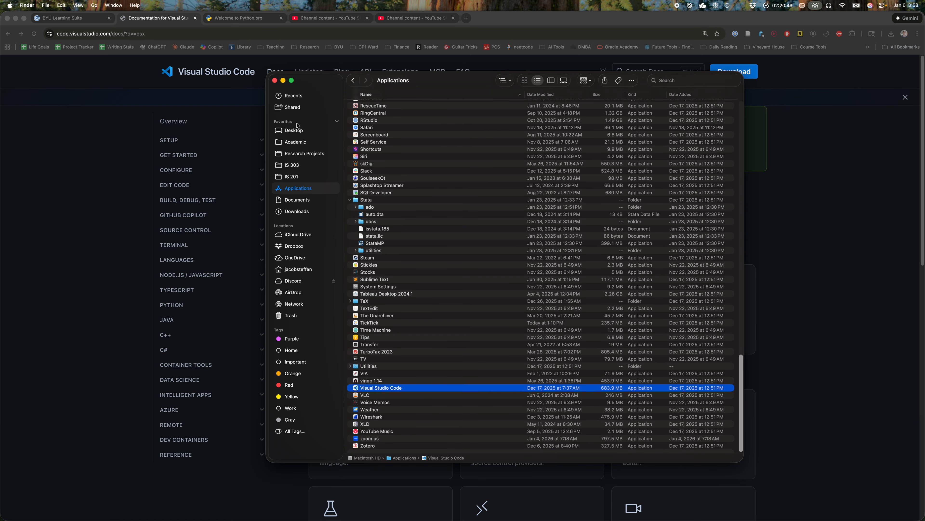
Try to move Visual Studio Code 2 from Downloads into Applications, and select Visual Studio Code in the Applications folder.
click(294, 212)
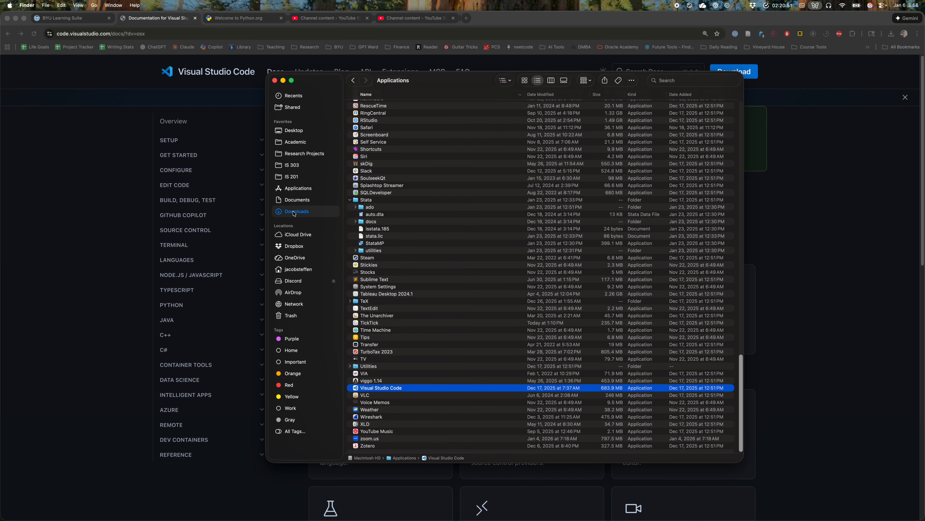
drag(382, 106, 306, 190)
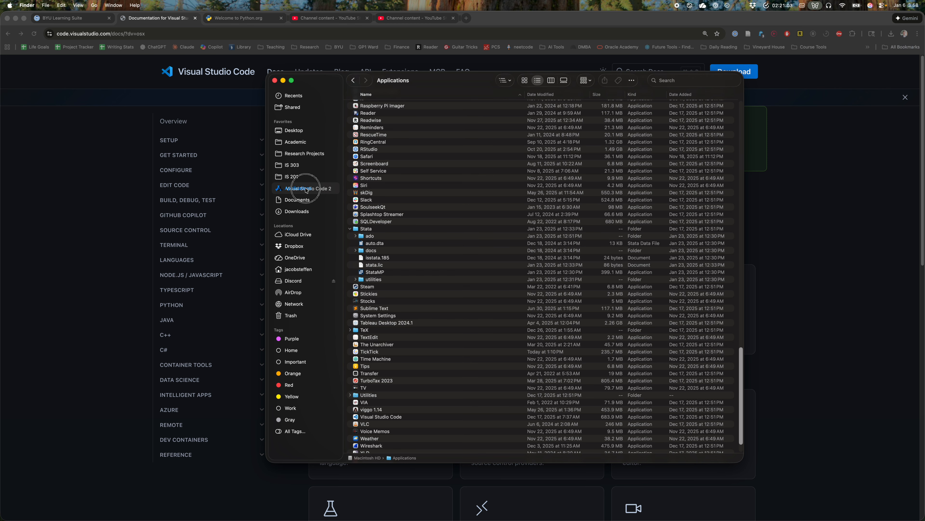
mouse_move(306, 190)
mouse_down()
mouse_move(423, 184)
mouse_move(435, 150)
mouse_move(355, 186)
mouse_move(308, 192)
mouse_move(410, 190)
mouse_move(309, 189)
mouse_up()
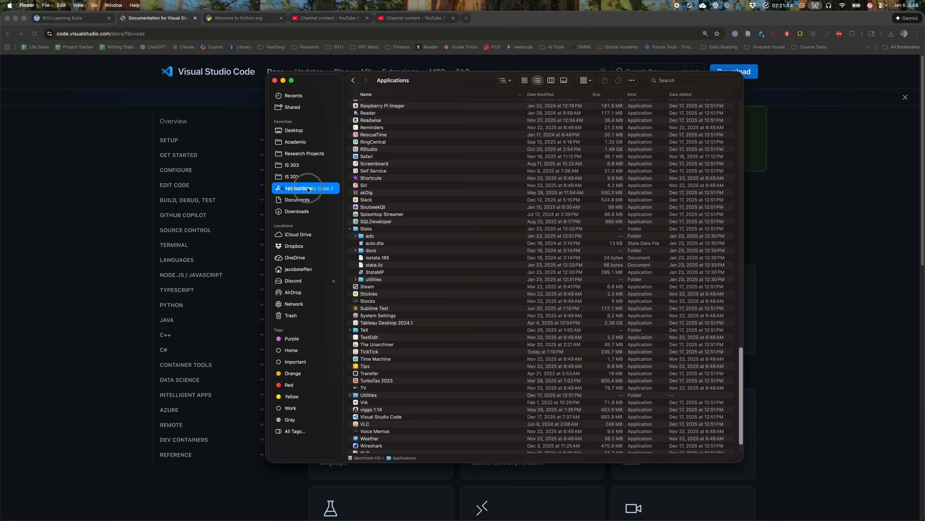
drag(308, 190, 309, 190)
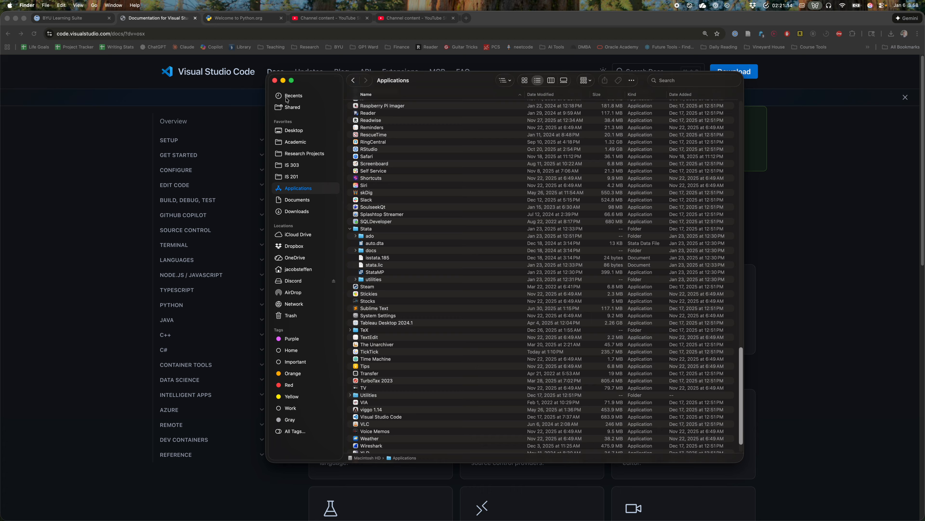
scroll(385, 197, down, 3)
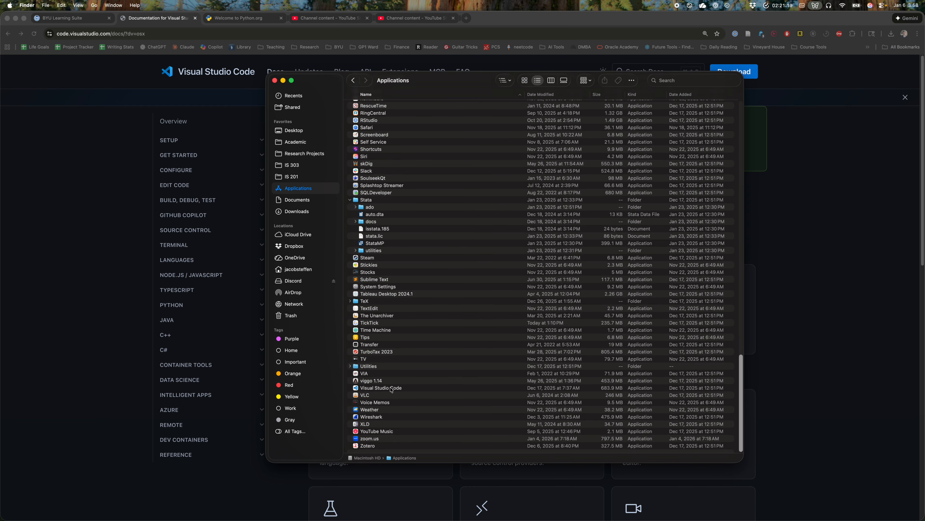
click(420, 388)
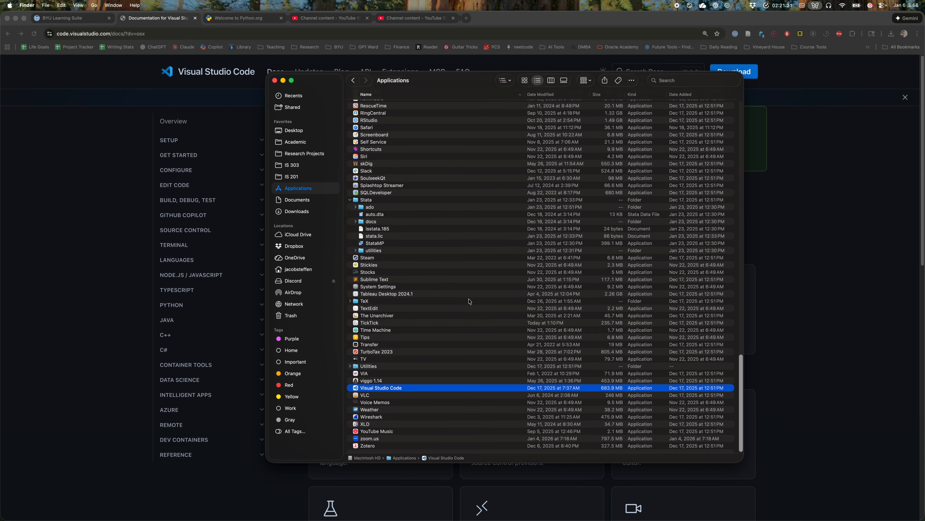
Sort the Downloads folder by name and move both Visual Studio Code and Visual Studio Code 2 to the Trash.
click(296, 211)
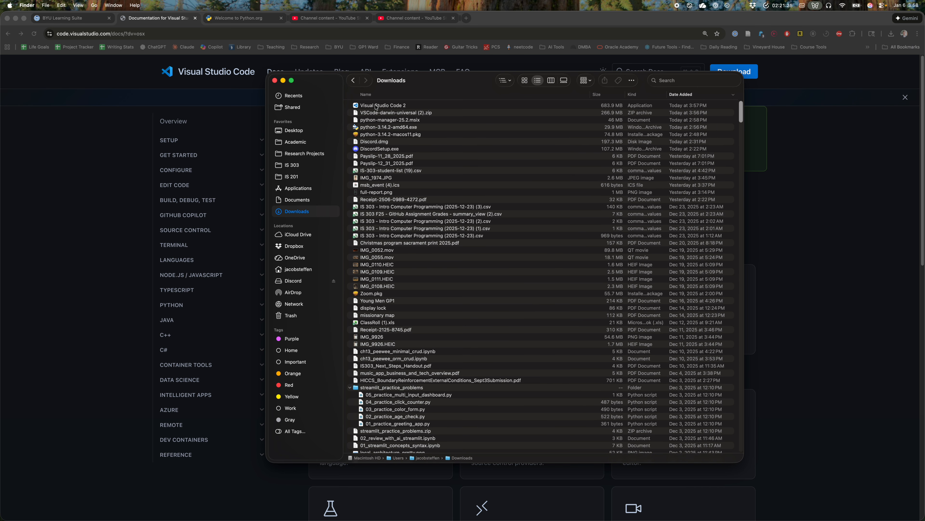
click(377, 106)
click(467, 95)
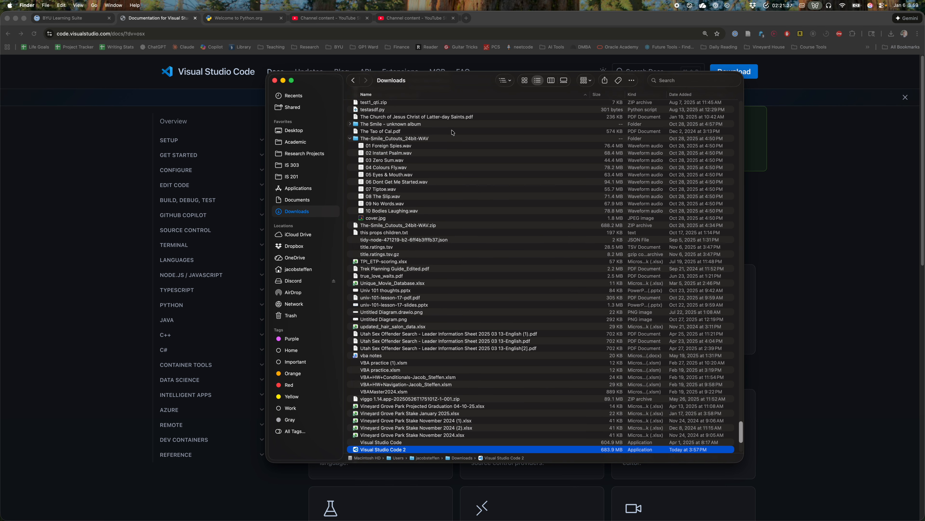
scroll(489, 252, down, 5)
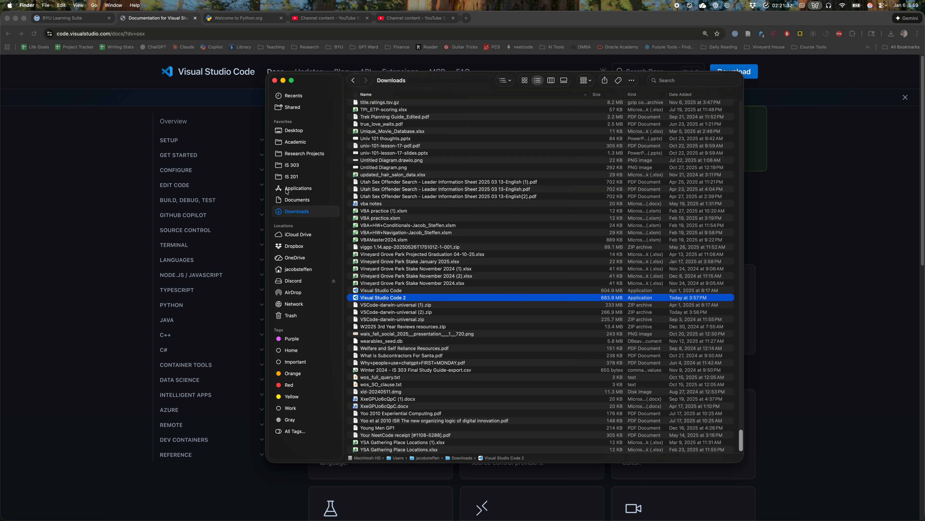
click(414, 290)
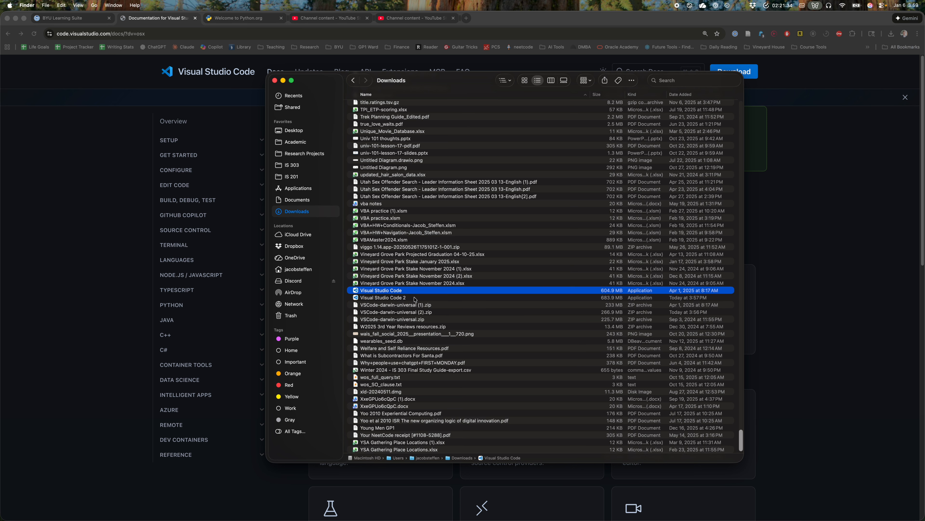
shift+click(414, 297)
right_click(414, 297)
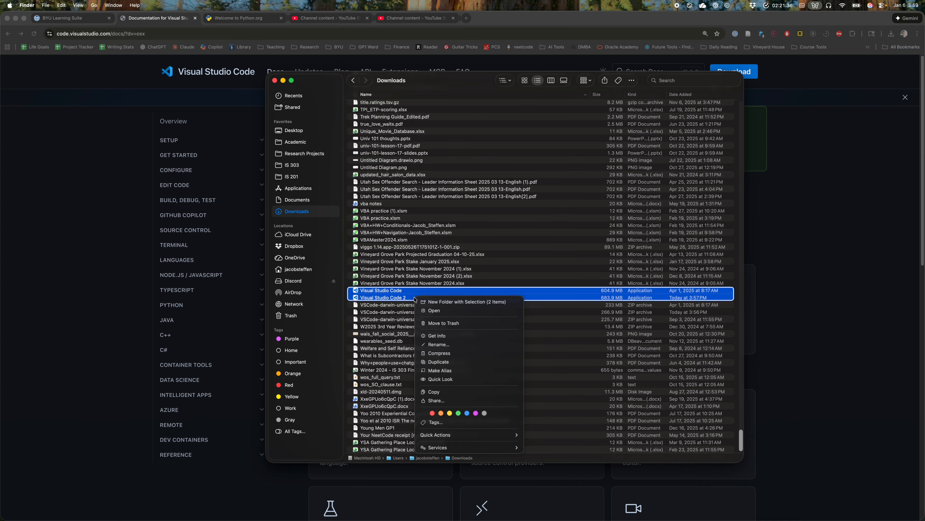
click(447, 323)
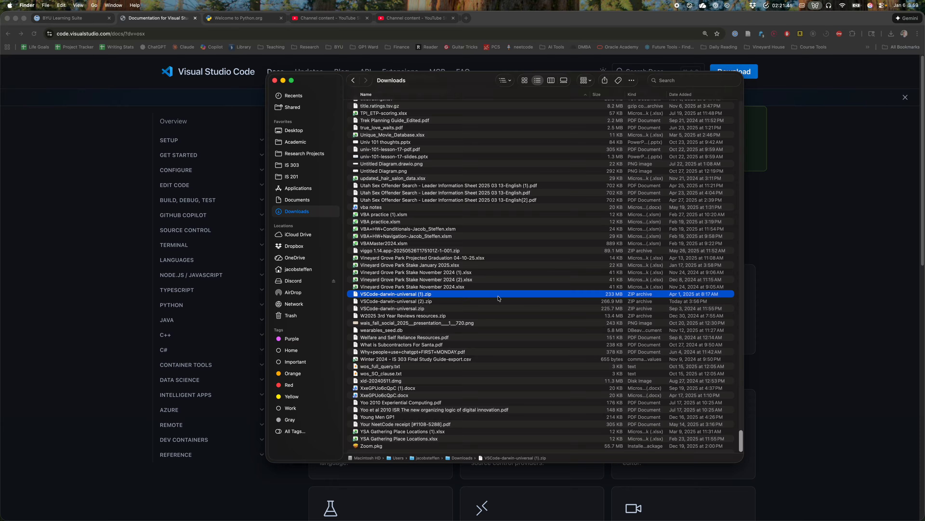
Return to the Applications folder, search Spotlight for Visual Studio Code, and bring up the VS Code window.
click(275, 81)
click(298, 188)
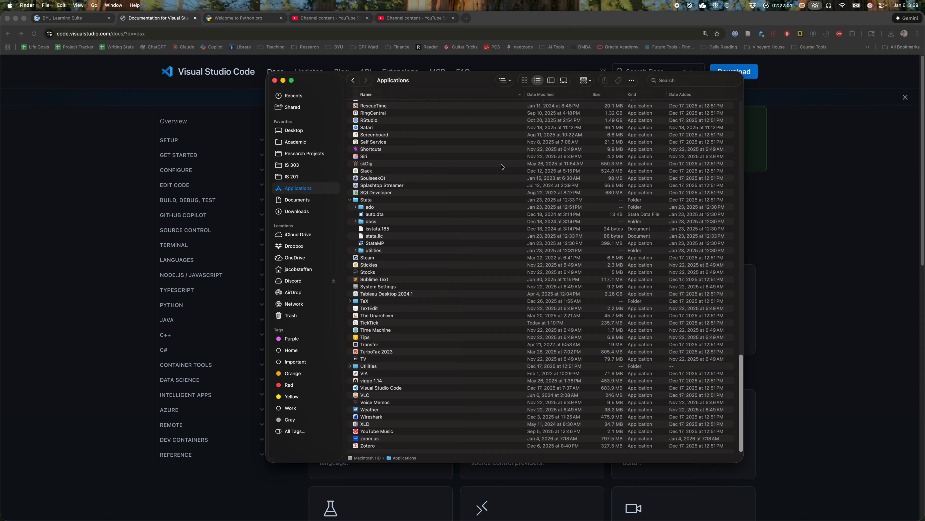
key(super+space)
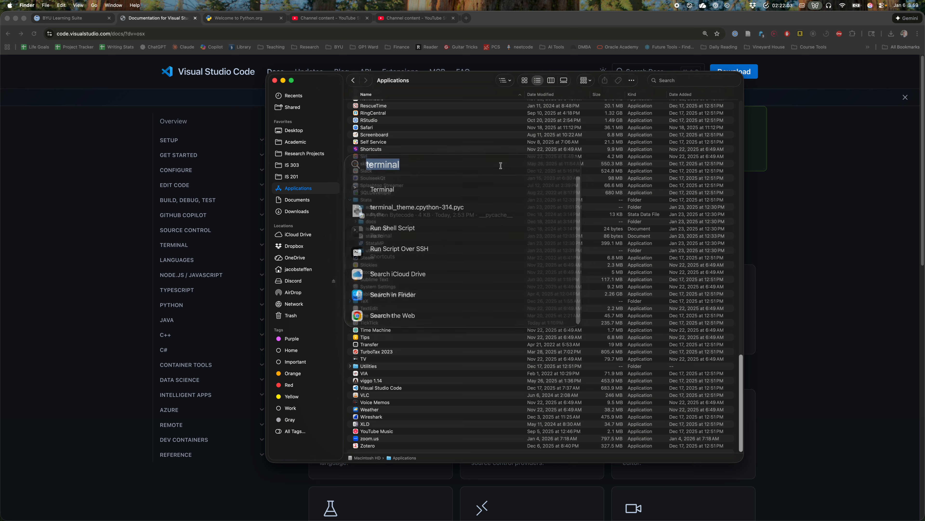
key(BackSpace)
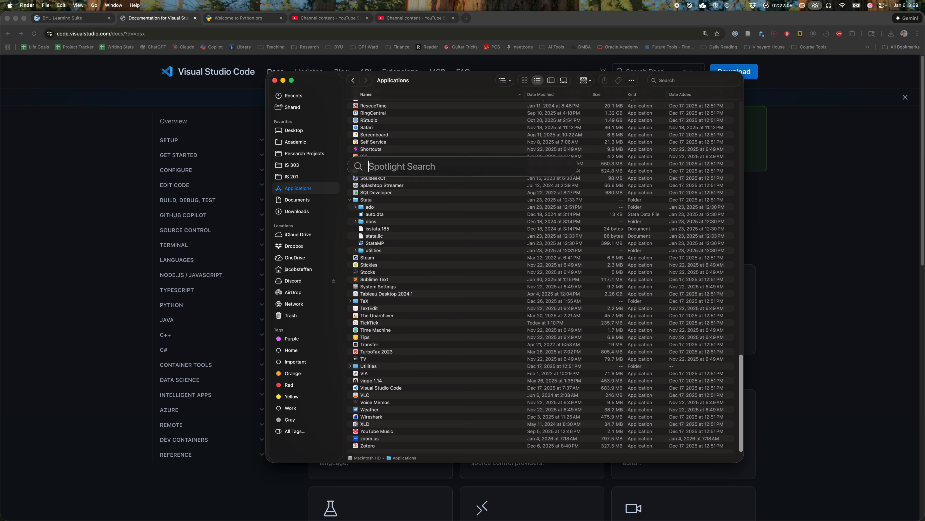
text(visual Studio Code)
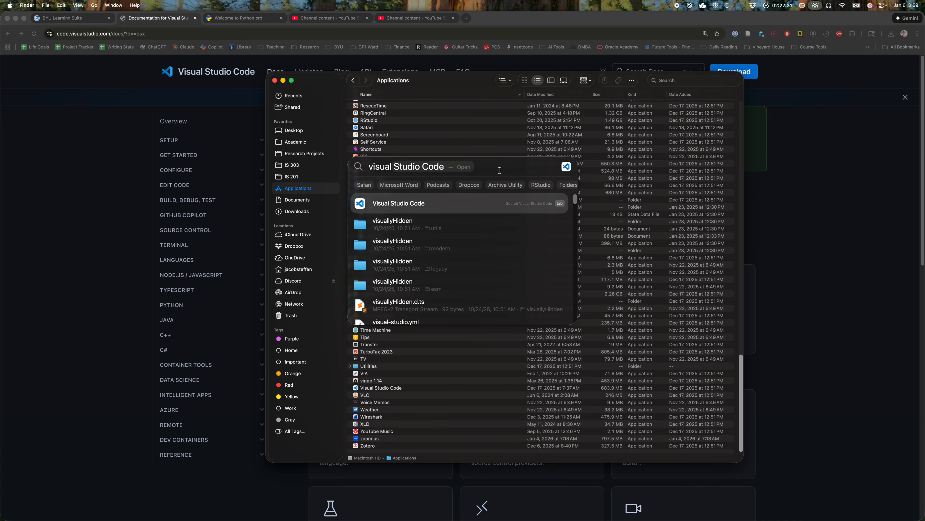
key(alt+Tab)
key(alt+Tab)
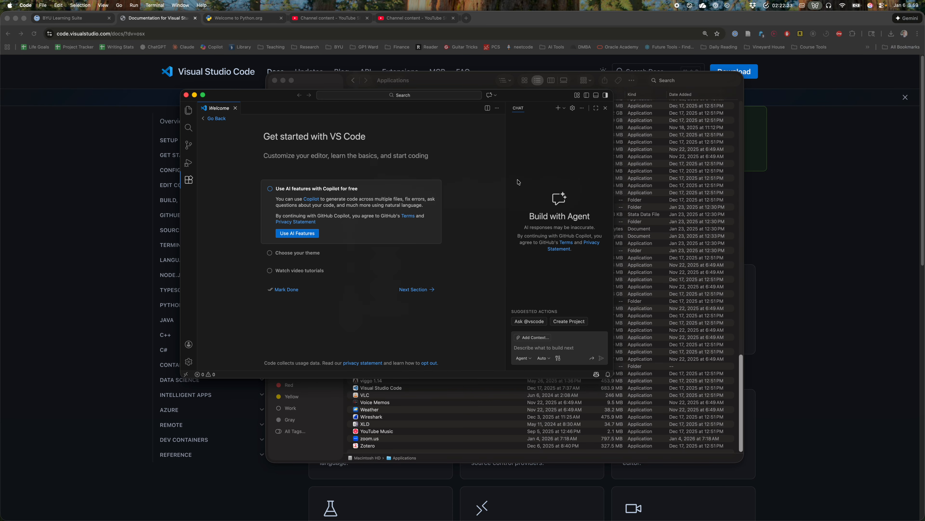
Maximize the VS Code window and enlarge its interface by two zoom levels.
key(ctrl+alt+Return)
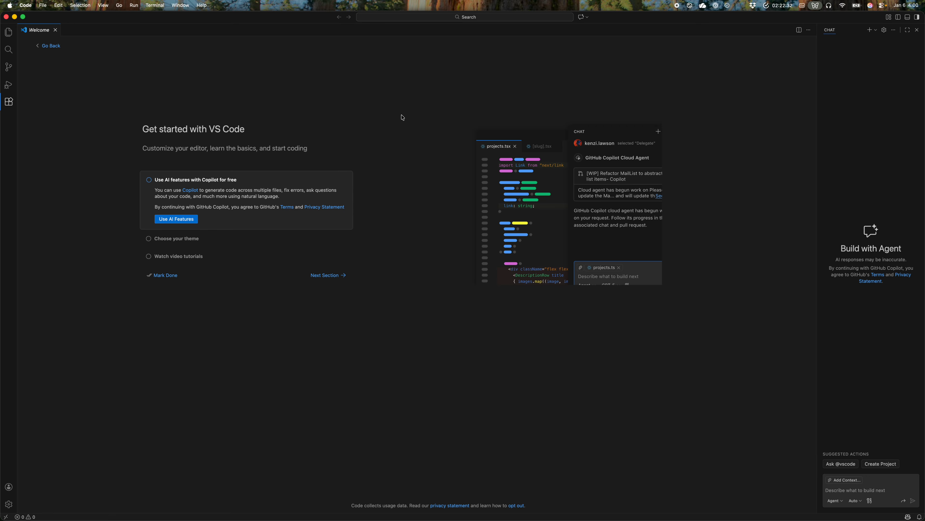
key(super+equal)
key(super+equal)
key(super+equal)
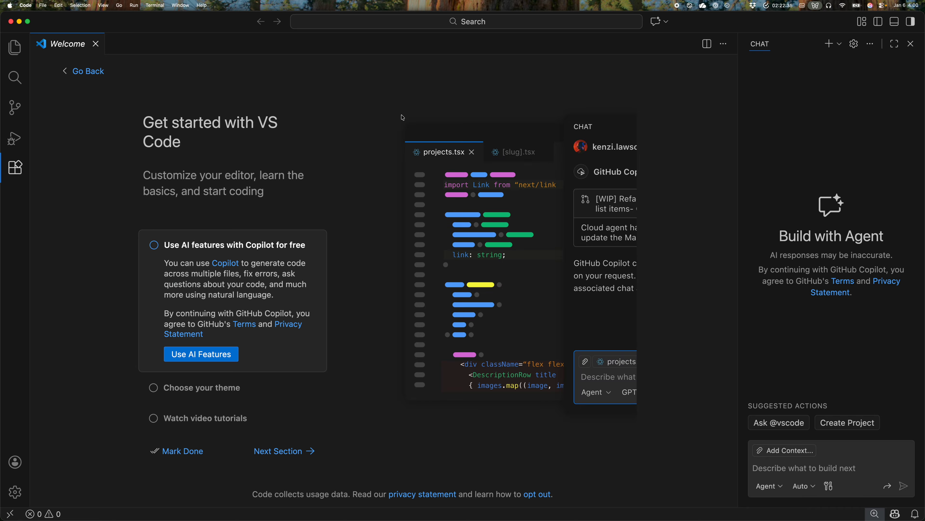
key(super+minus)
key(super+minus)
key(super+equal)
key(super+equal)
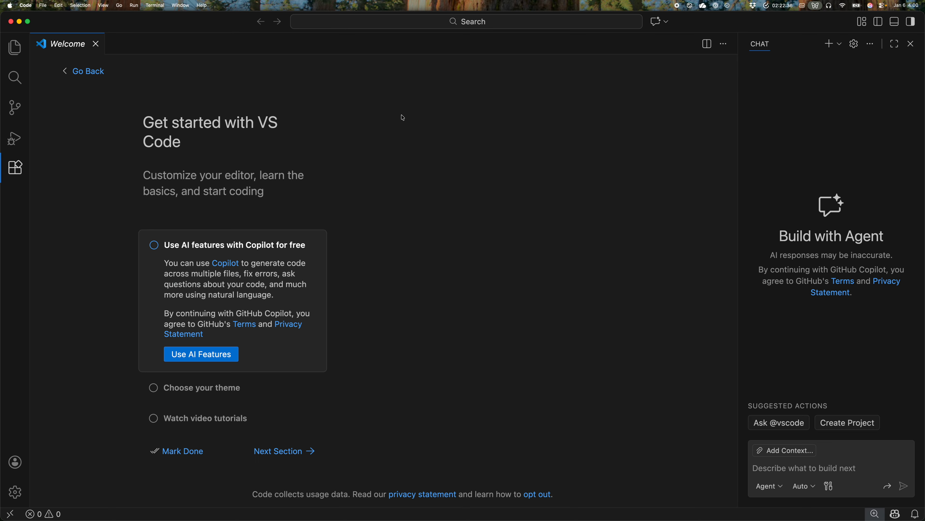
key(super+minus)
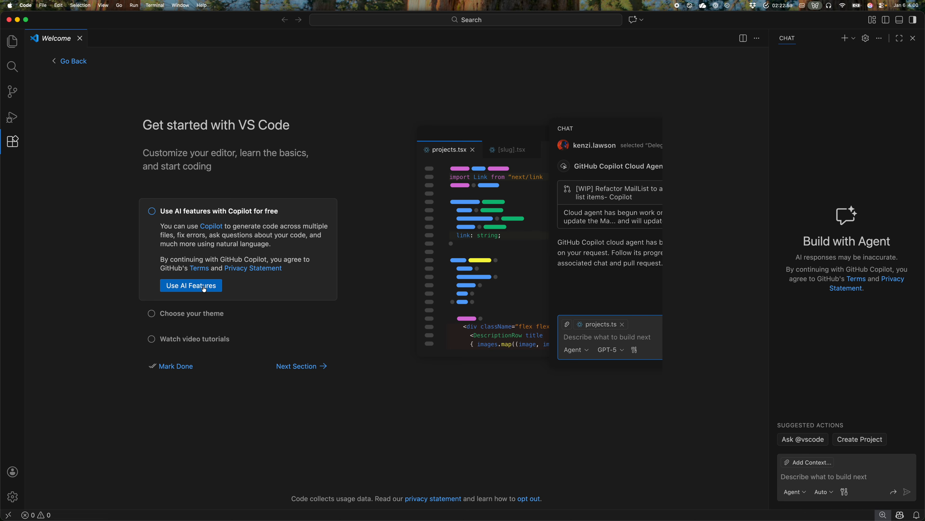
Expand the theme choice on the Welcome page, try the Light Modern and both High Contrast themes, and set the theme to Dark Modern.
click(183, 318)
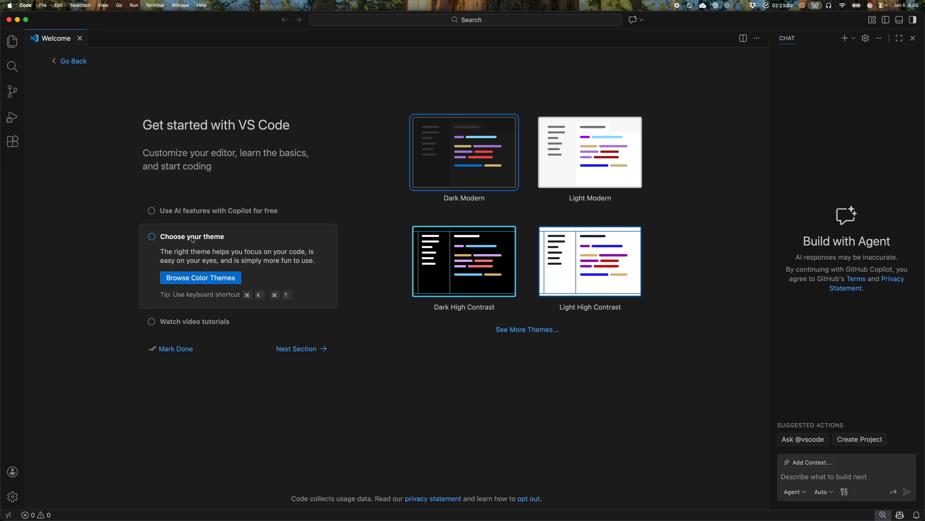
click(581, 153)
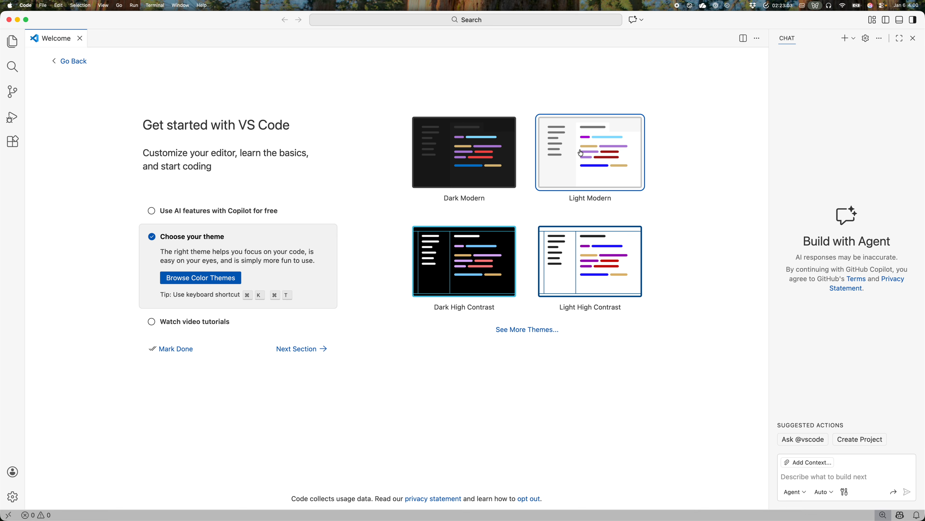
click(469, 273)
click(593, 265)
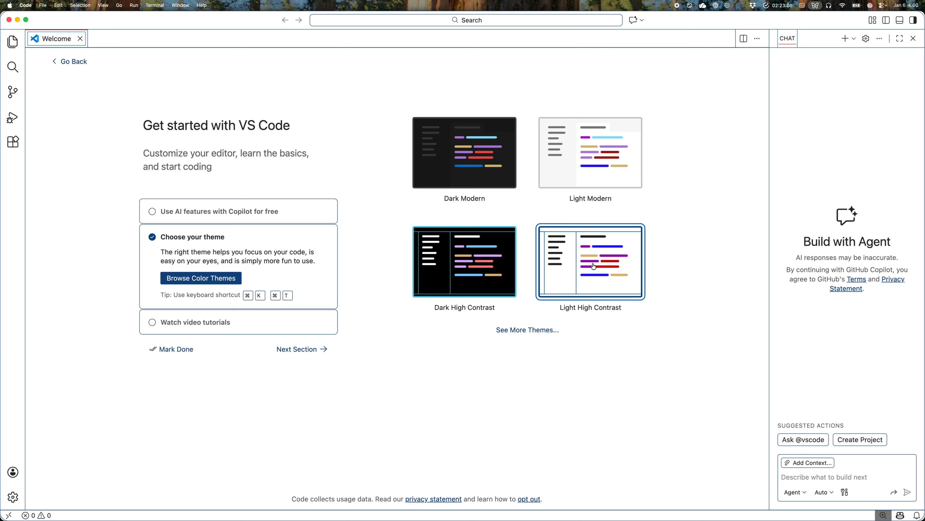
click(498, 265)
click(495, 167)
click(591, 158)
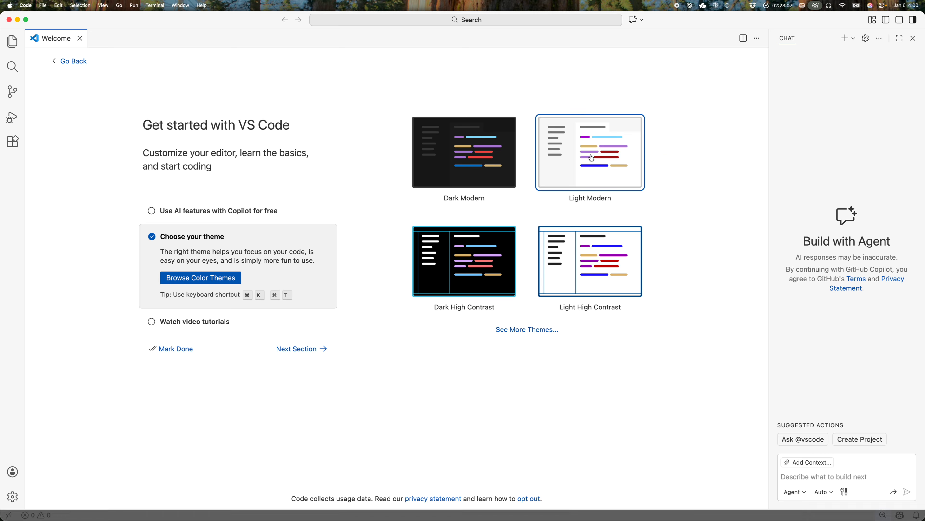
click(483, 155)
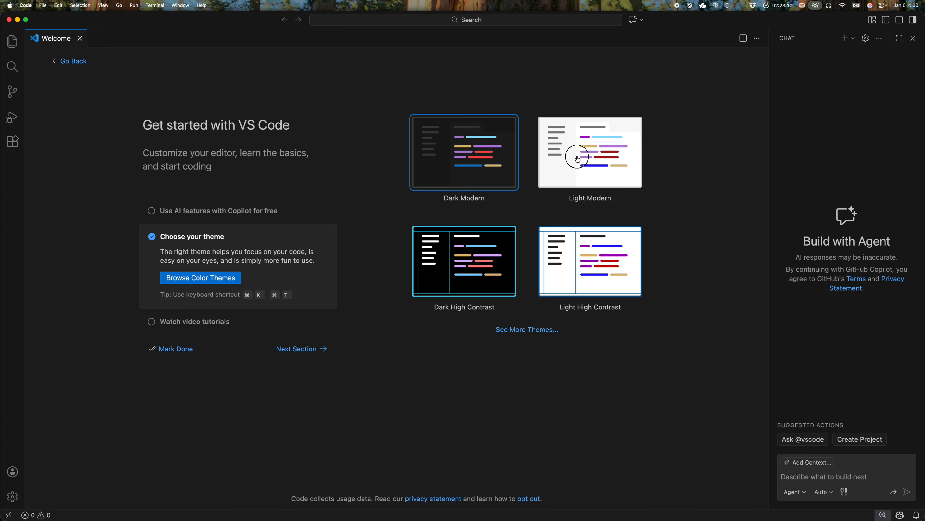
Compare the Light Modern, Dark High Contrast and Light High Contrast themes against Dark Modern, ending on Dark Modern.
click(578, 159)
click(477, 164)
click(572, 163)
click(482, 166)
click(469, 270)
click(582, 267)
click(494, 267)
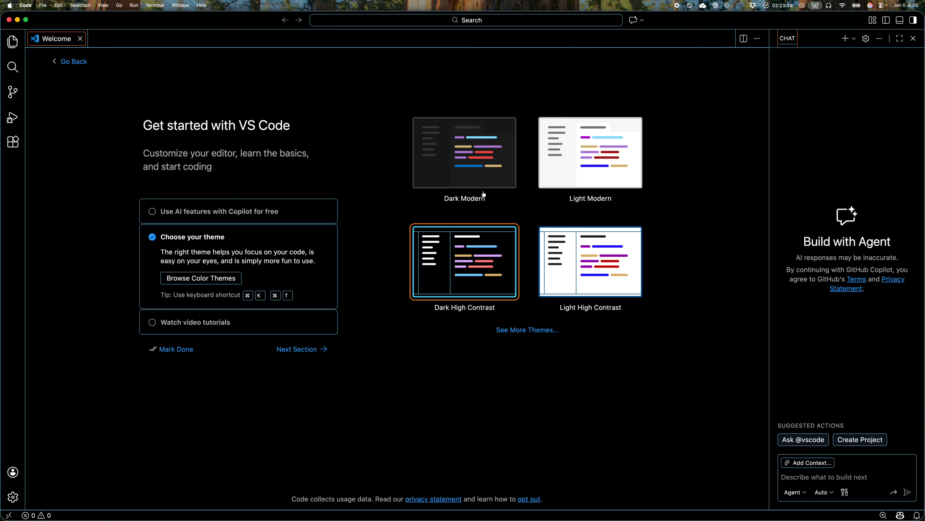
click(461, 155)
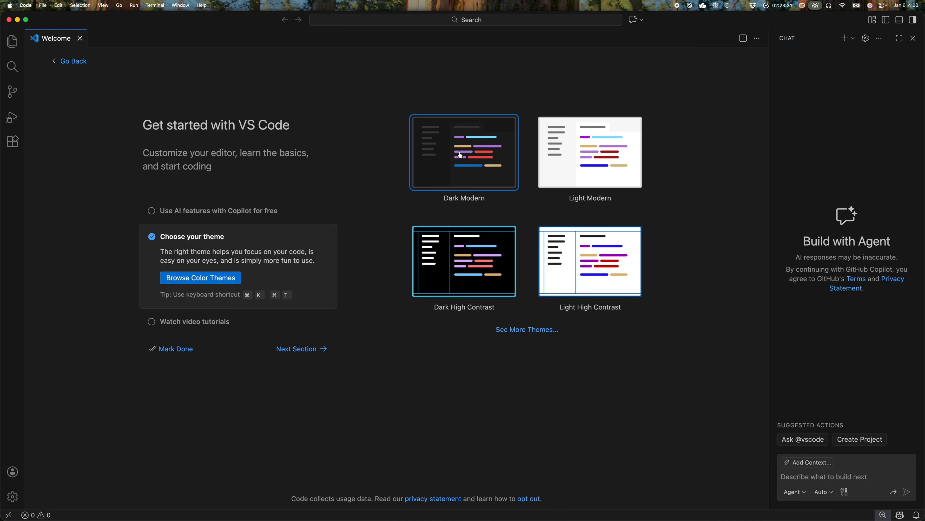
Expand the video tutorials item and mark the Get started with VS Code walkthrough as done.
click(198, 320)
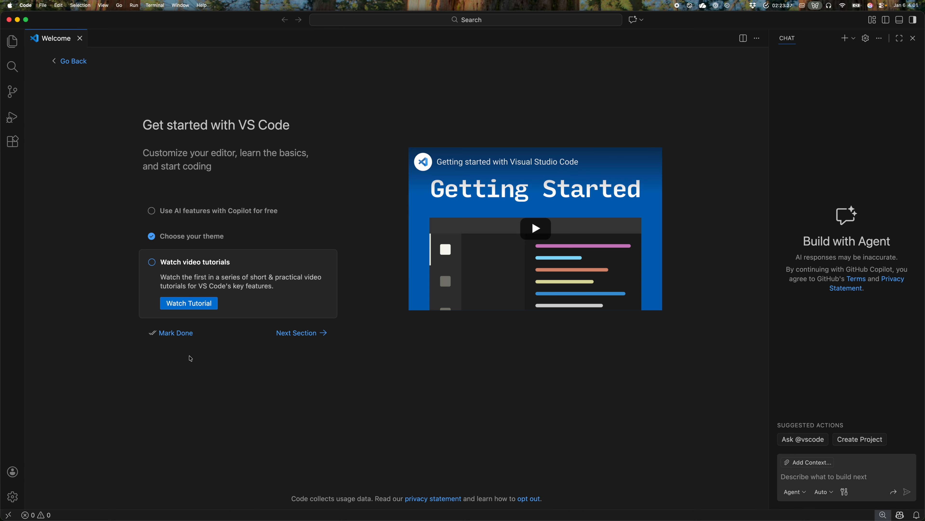
click(168, 334)
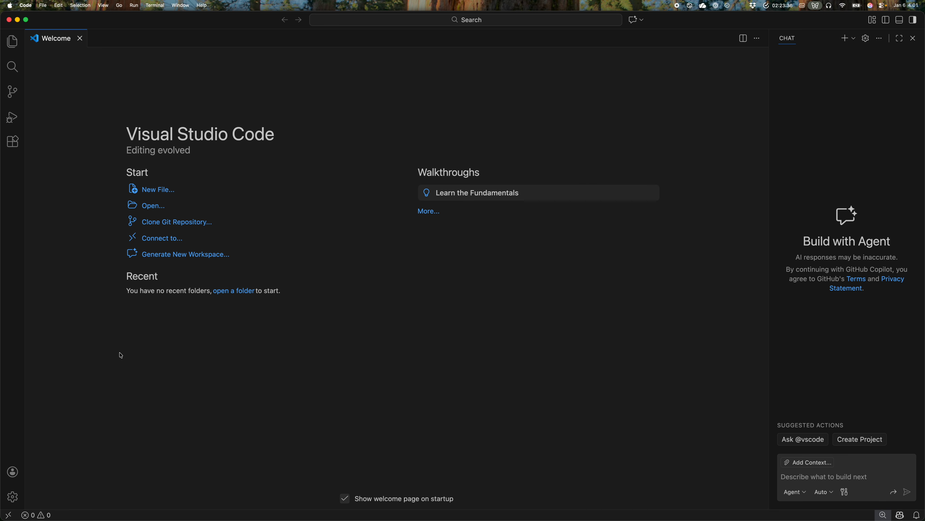
Search the settings for "disable", turn on Chat: Disable AI Features, and close the settings.
click(12, 496)
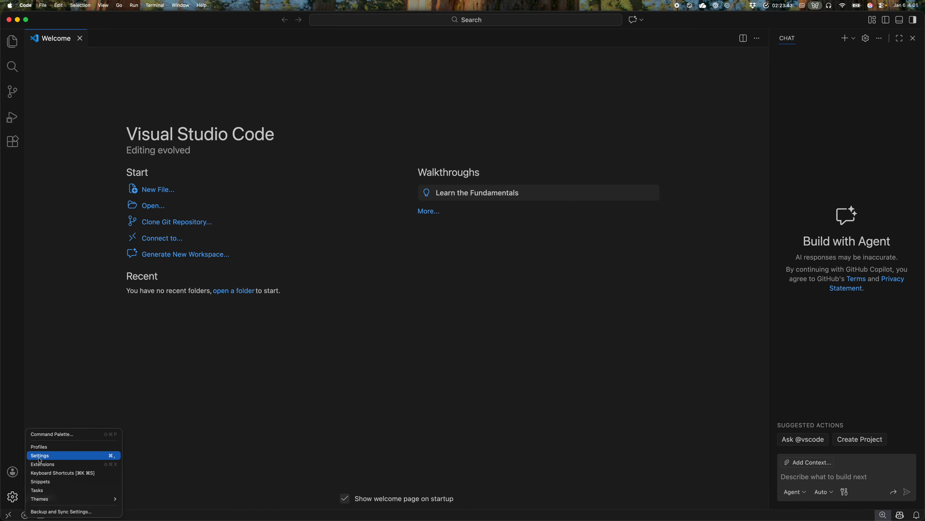
click(52, 456)
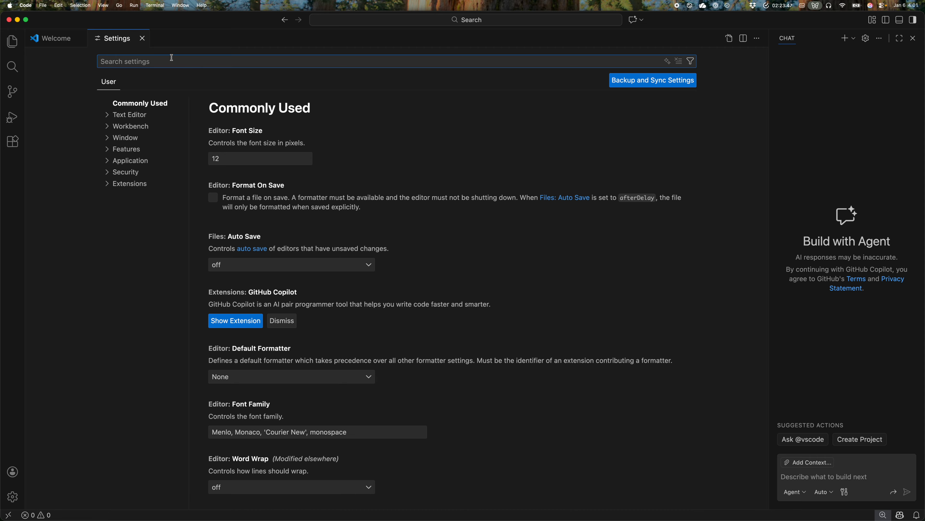
text(disable)
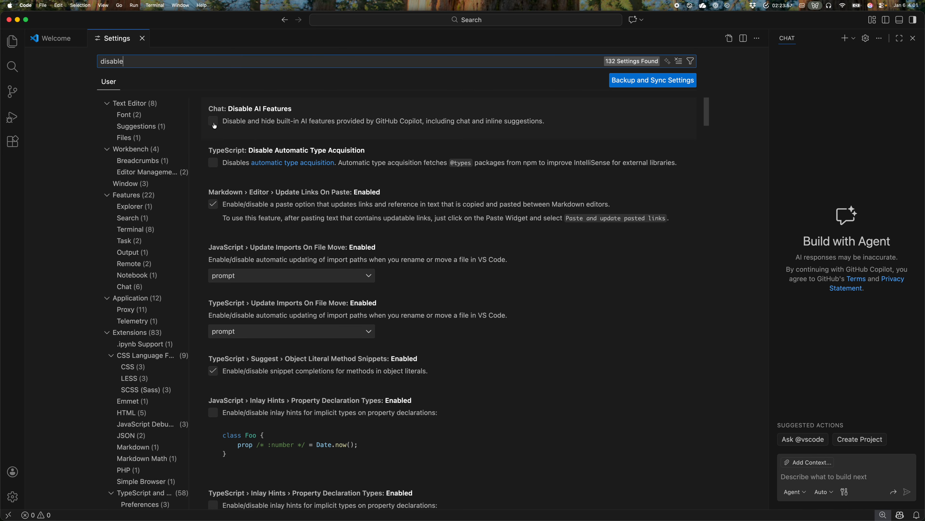
click(214, 123)
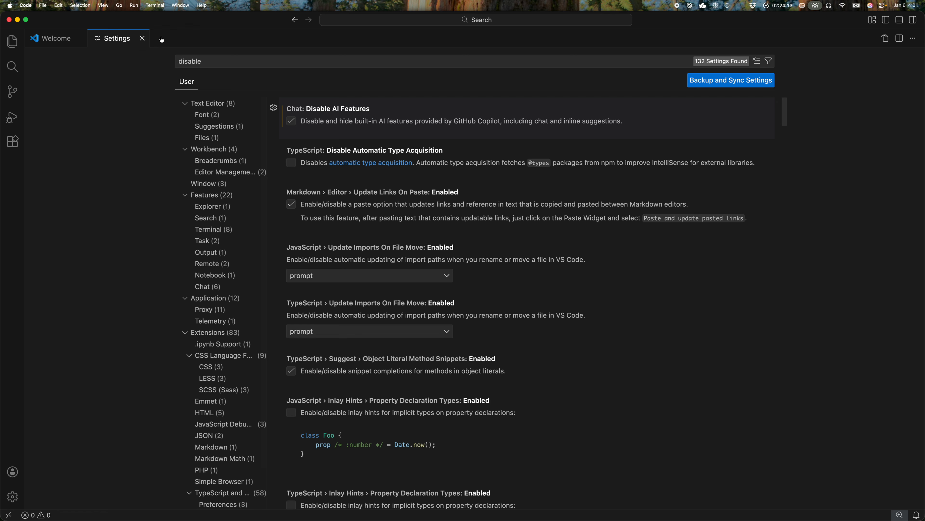
click(143, 39)
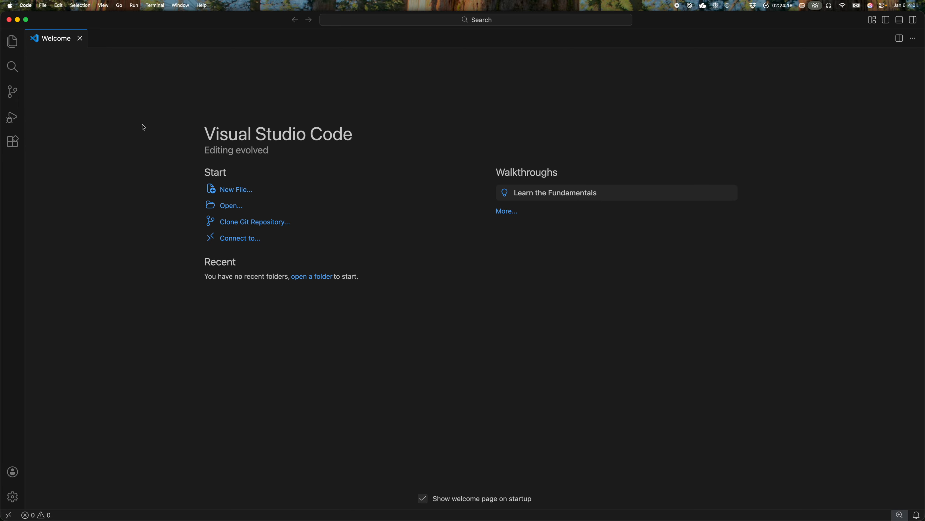
Search the extensions marketplace for "python" and install Microsoft's Python extension.
click(14, 146)
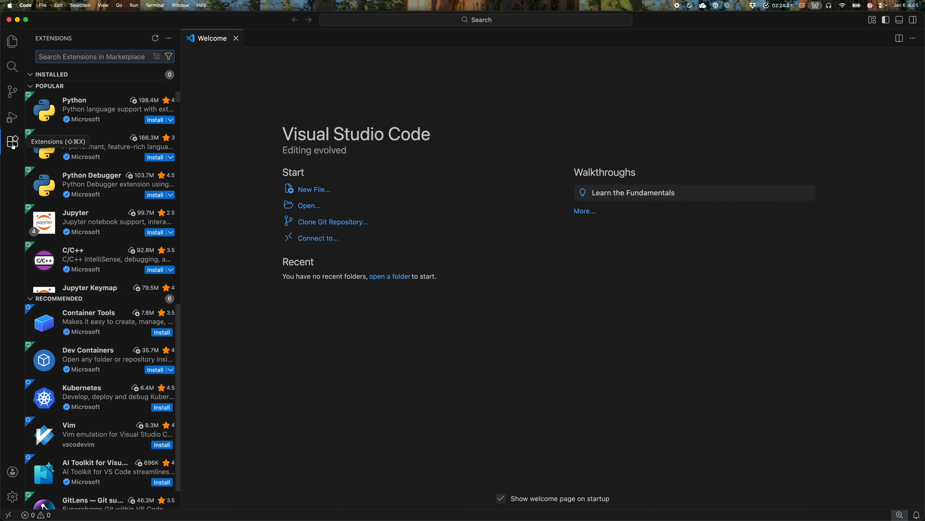
click(14, 146)
click(14, 145)
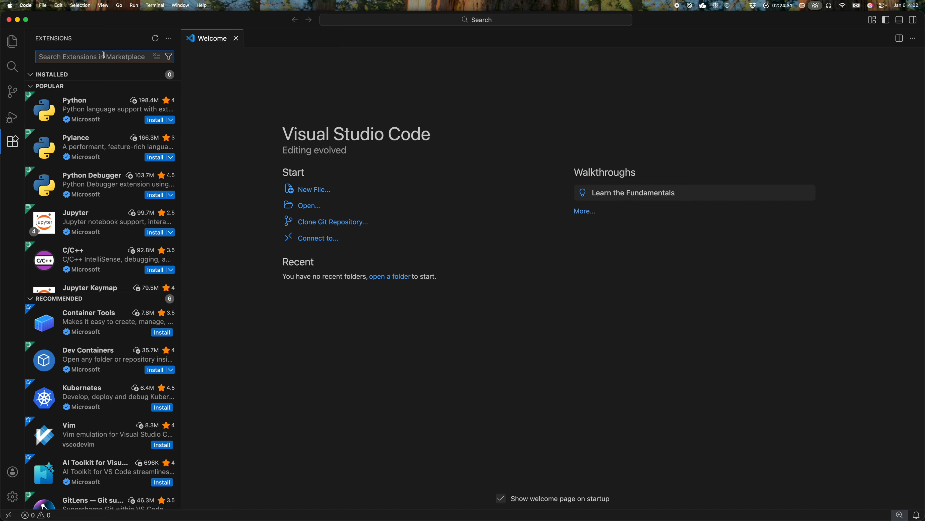
text(py)
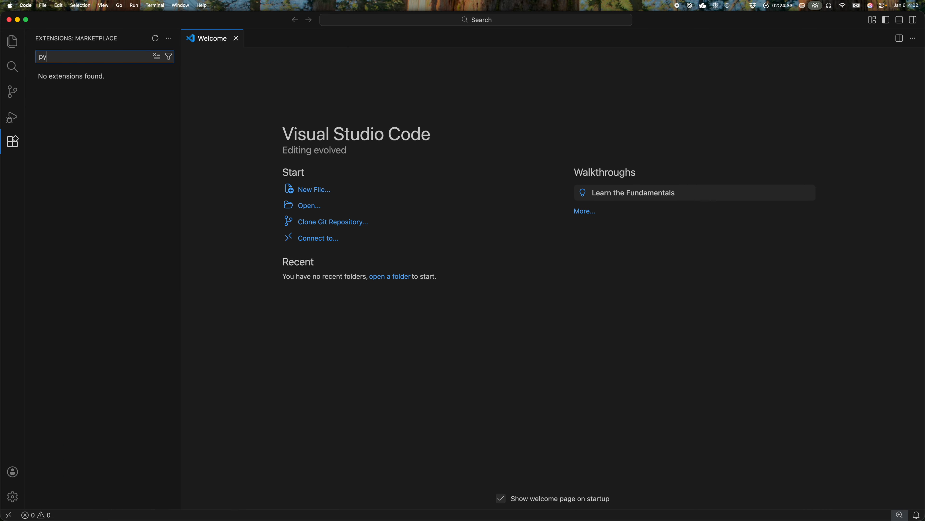
text(thon)
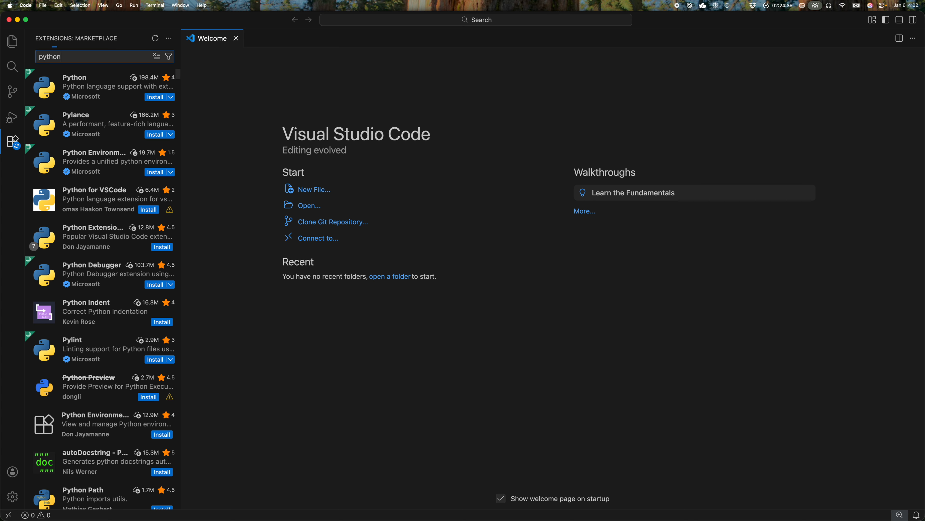
click(156, 97)
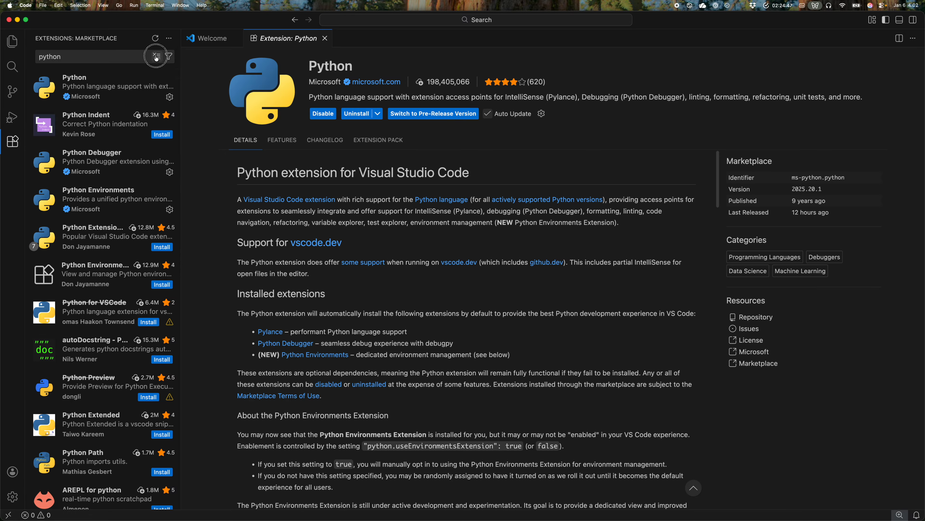
Clear the extension search and collapse the Popular and Recommended groups so only the installed extensions are listed.
click(157, 57)
scroll(110, 114, down, 3)
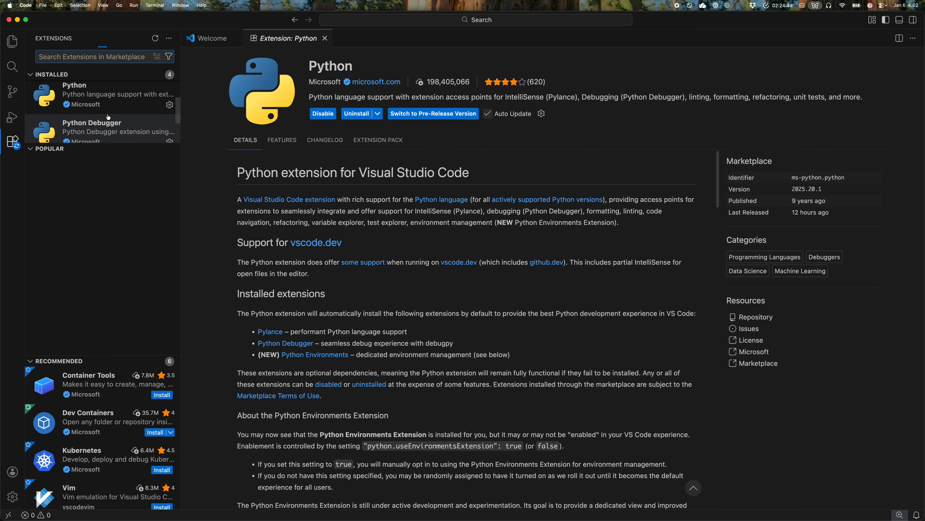
scroll(104, 126, up, 3)
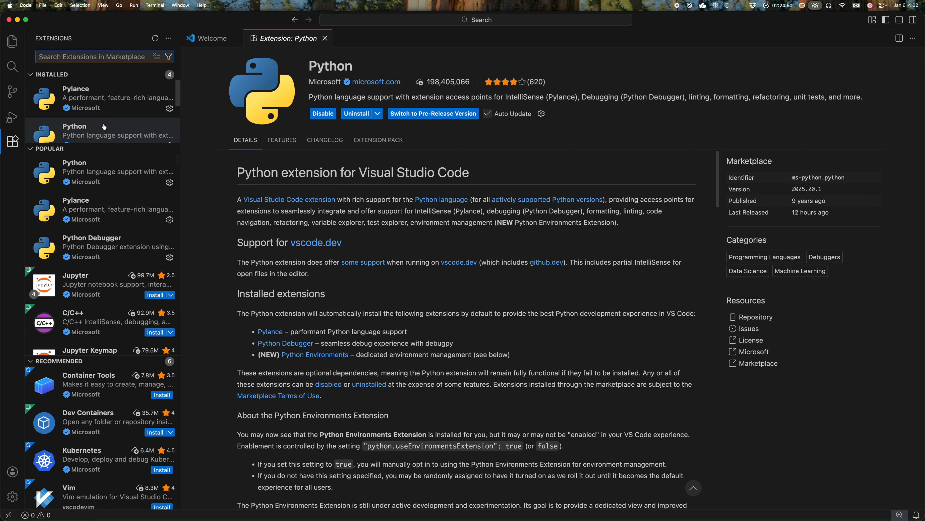
click(31, 148)
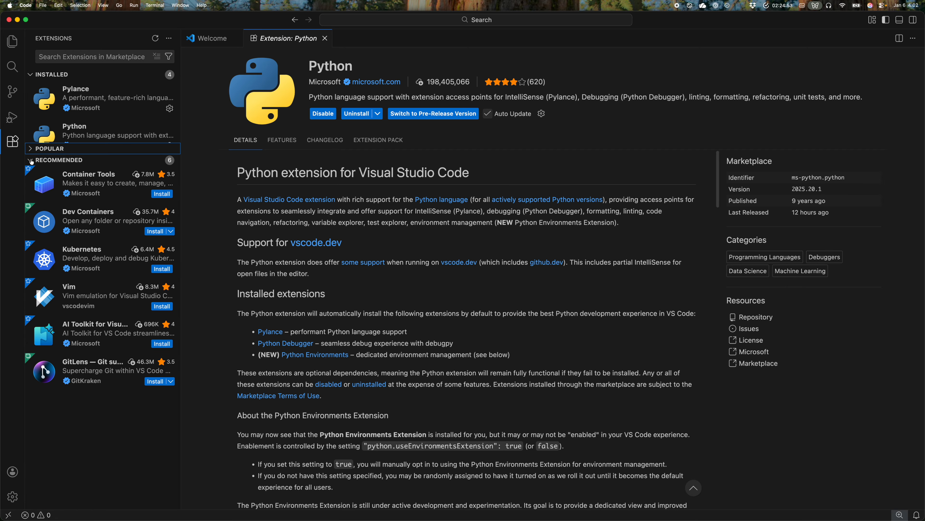
click(31, 161)
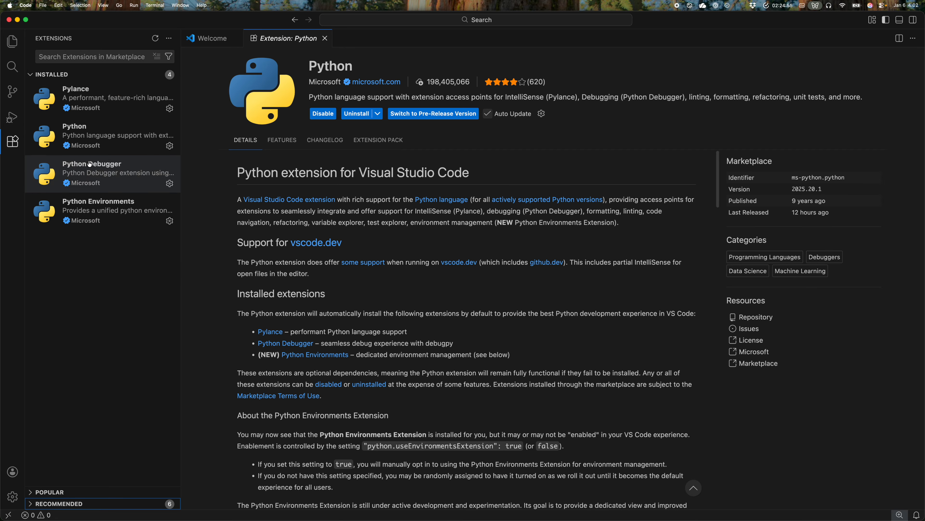
Search the extensions marketplace for "excel" and install the Excel Viewer extension by MESCIUS.
click(96, 58)
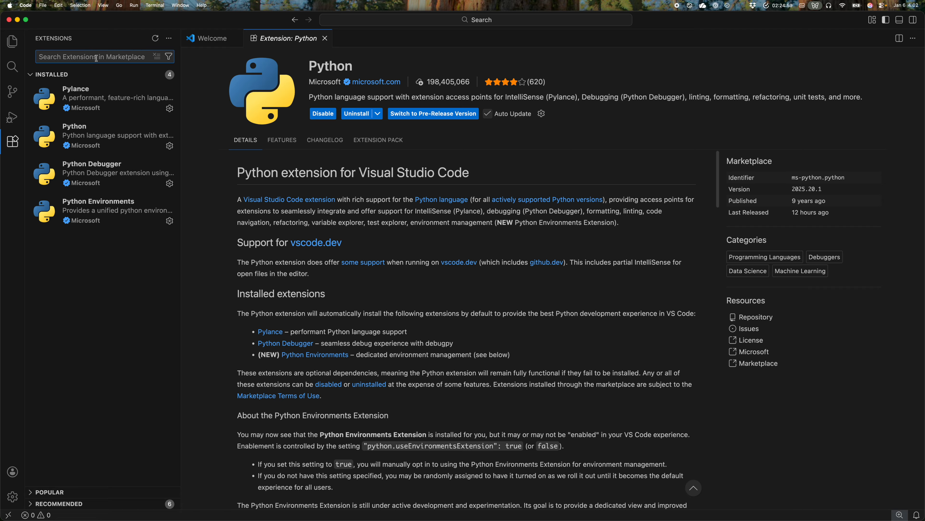
text(excel)
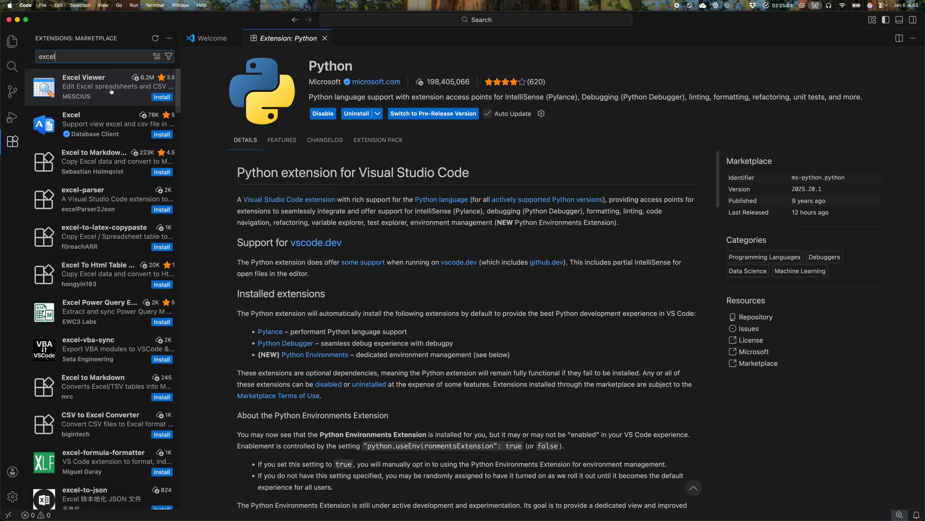
click(162, 98)
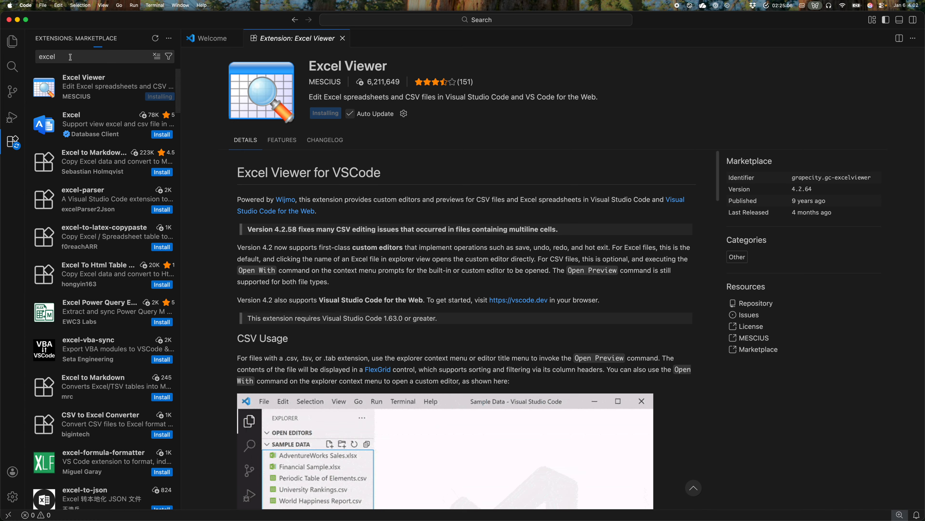
Search the extensions marketplace for "sqlite view" and install the SQLite Viewer extension at the head of the results.
double_click(70, 57)
text(sqlite)
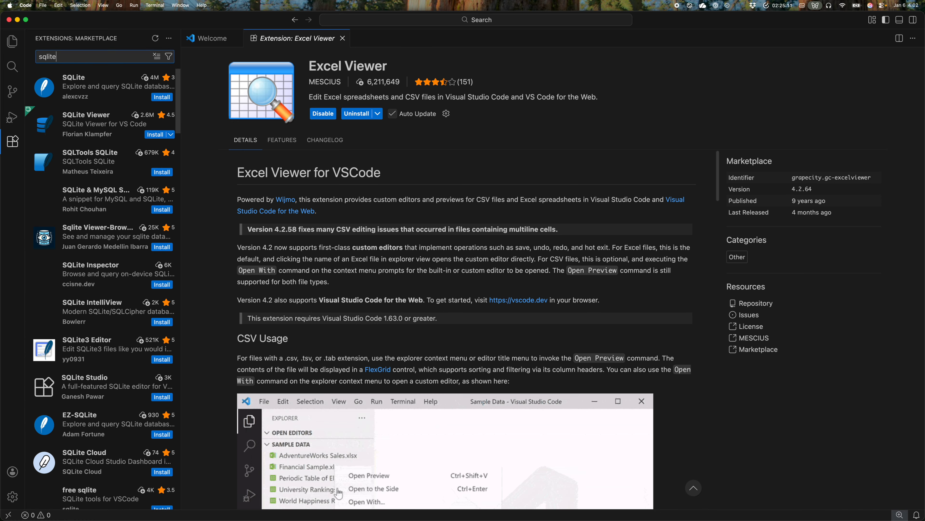
text( view)
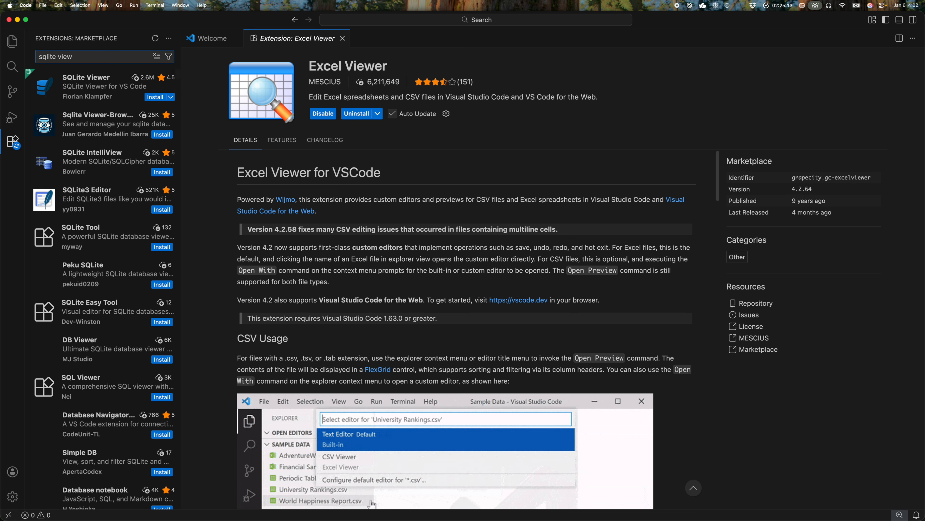
click(153, 98)
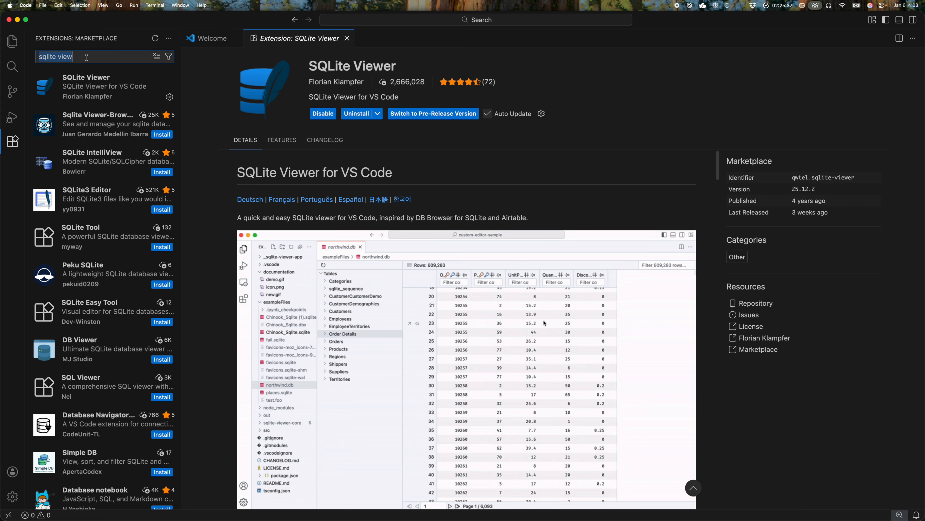
Search the extensions marketplace for "jupyter" and install Microsoft's Jupyter extension.
text(jy)
key(BackSpace)
key(BackSpace)
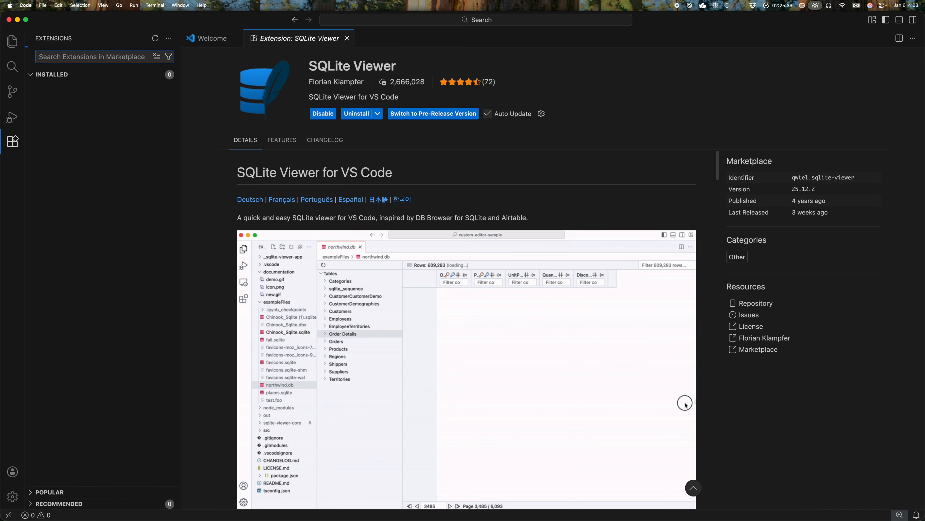
text(jupyter)
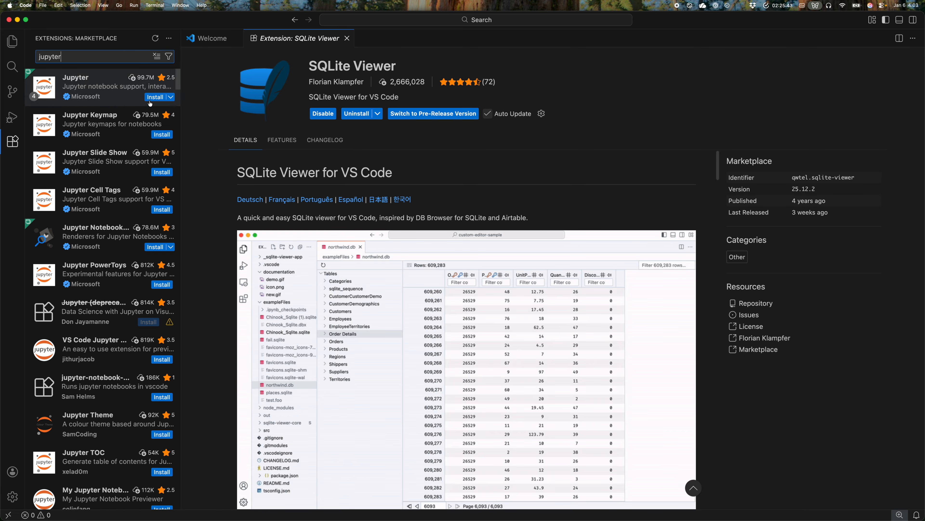
click(155, 97)
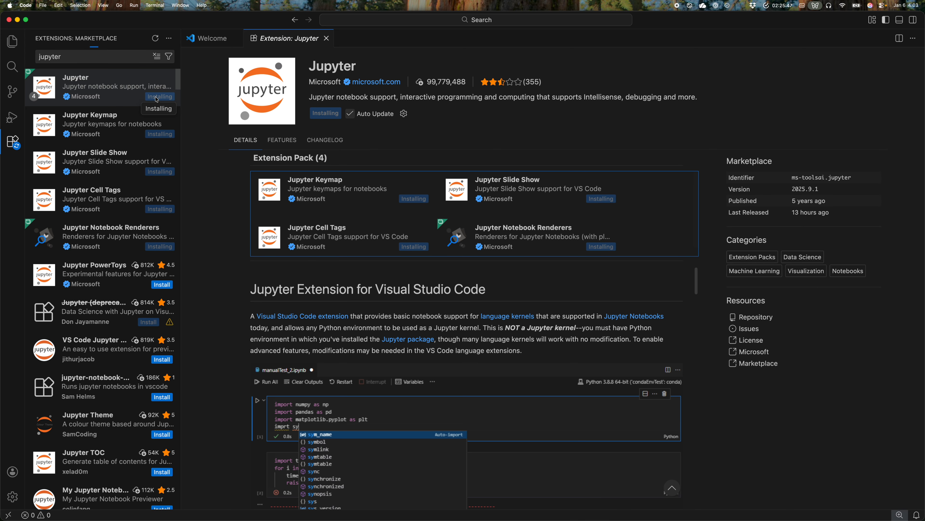
Replace the extension search with "live share" and install Microsoft's Live Share extension.
double_click(65, 55)
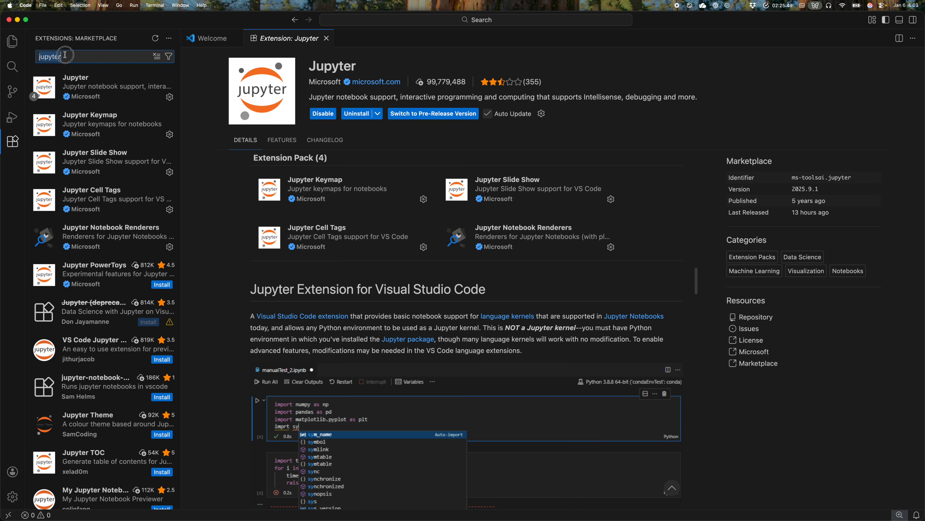
key(BackSpace)
text(live share)
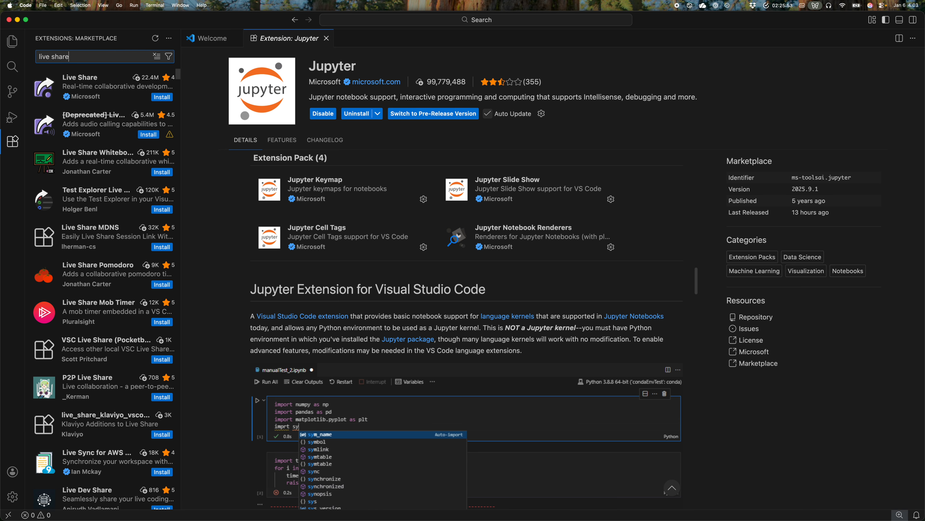
click(164, 98)
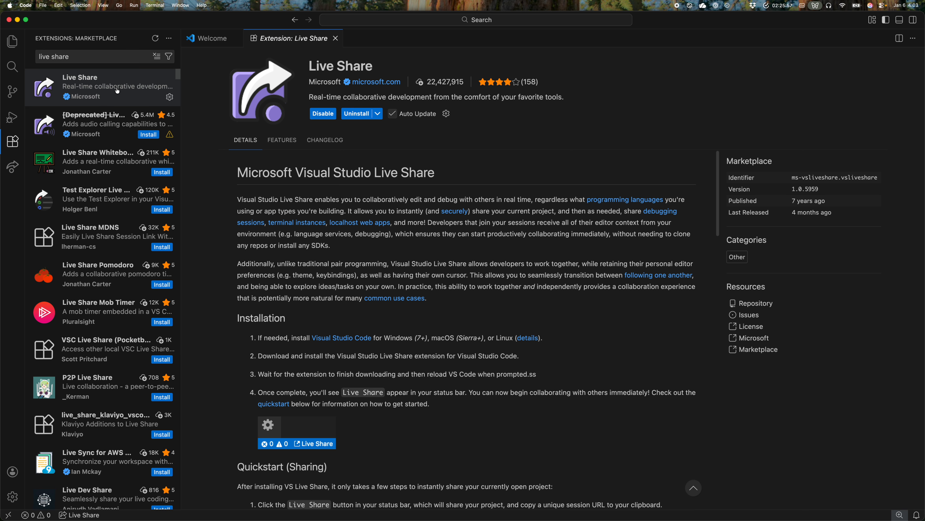
Clear the extension search and review the full list of installed extensions.
triple_click(80, 57)
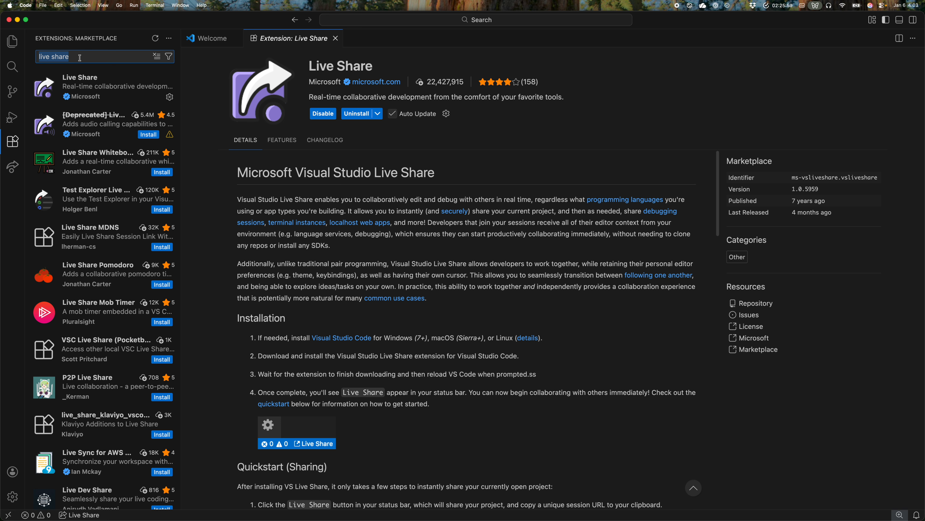
key(BackSpace)
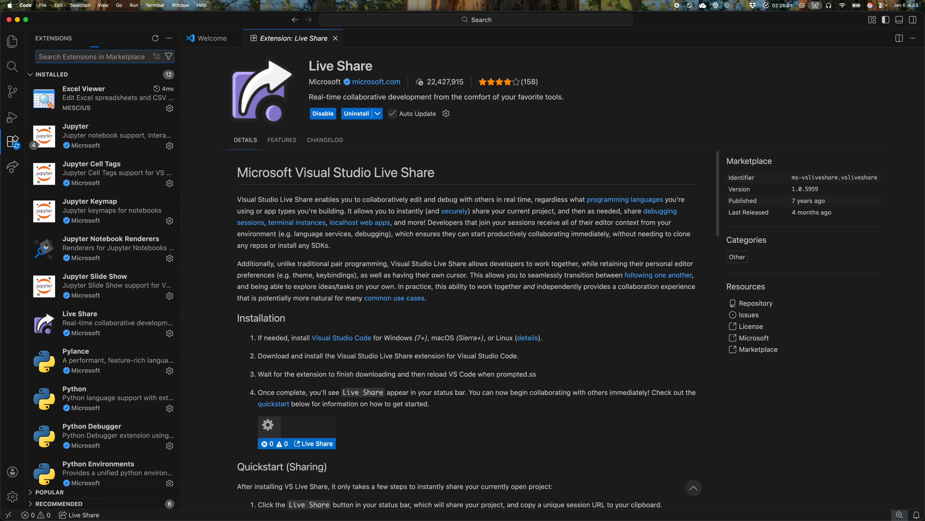
scroll(102, 274, down, 2)
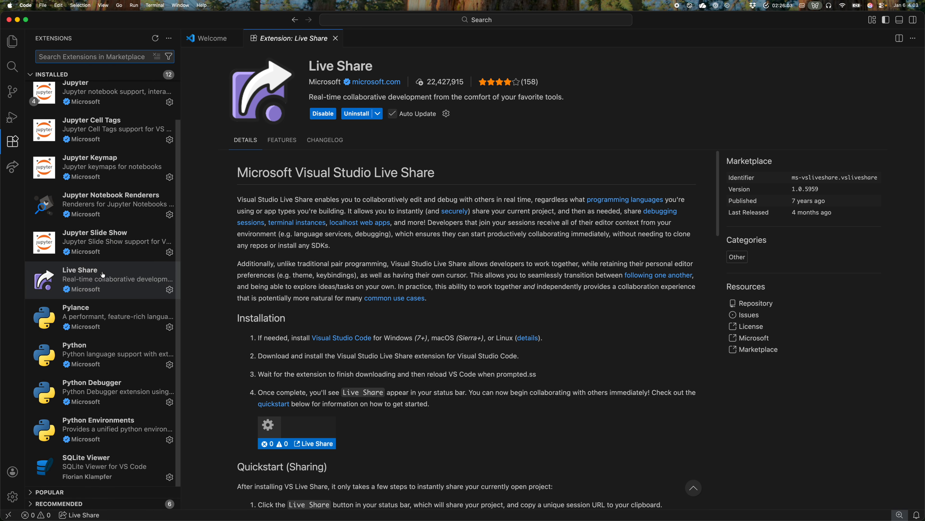
scroll(102, 365, up, 2)
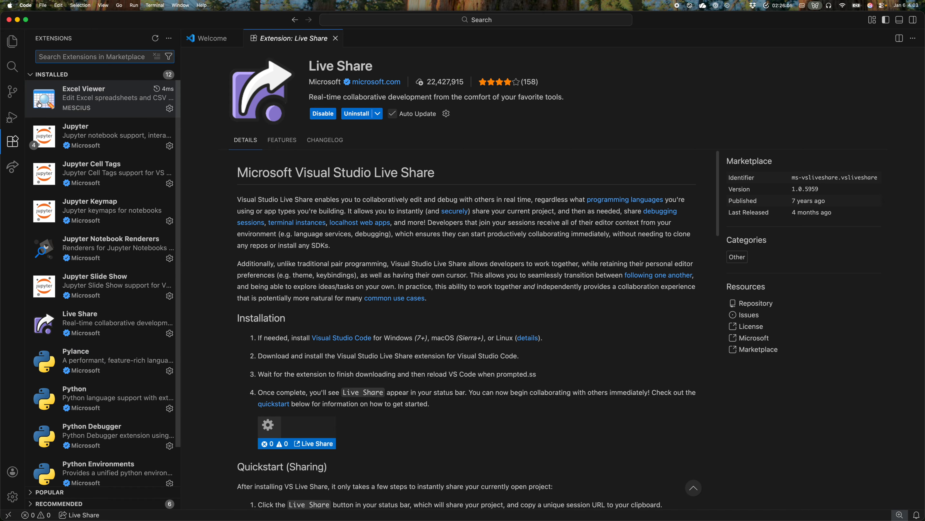
click(65, 74)
click(65, 74)
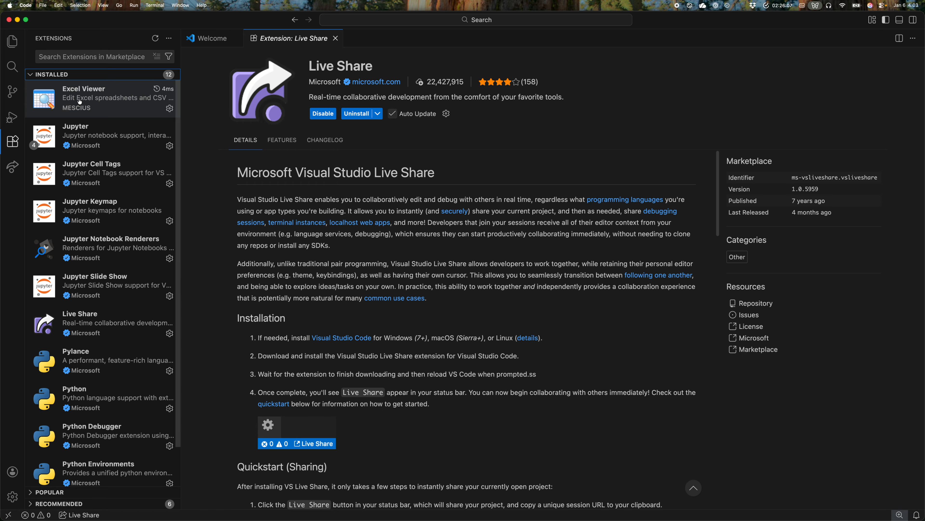
Check the installed extensions from Excel Viewer through SQLite Viewer, then hide and reshow the Extensions view.
scroll(117, 364, down, 1)
scroll(118, 379, up, 1)
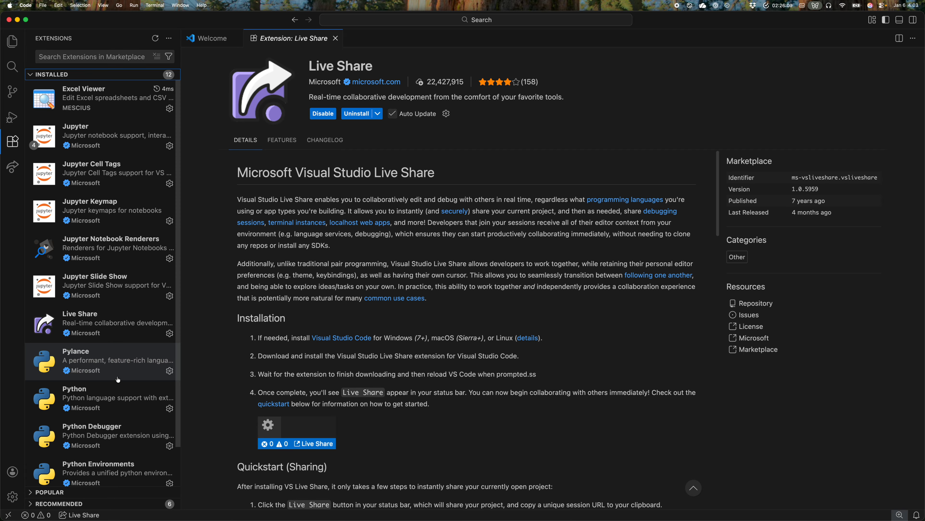
scroll(118, 379, down, 1)
scroll(120, 393, up, 1)
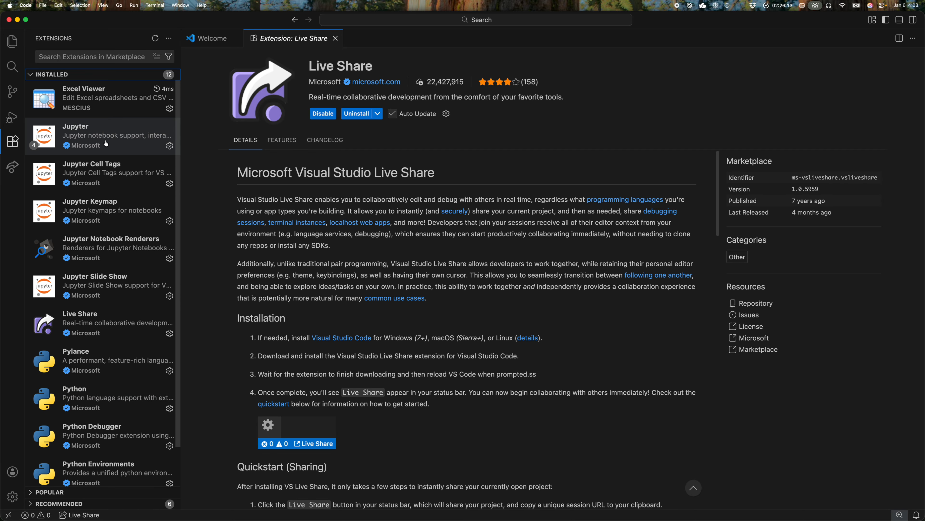
scroll(123, 339, down, 1)
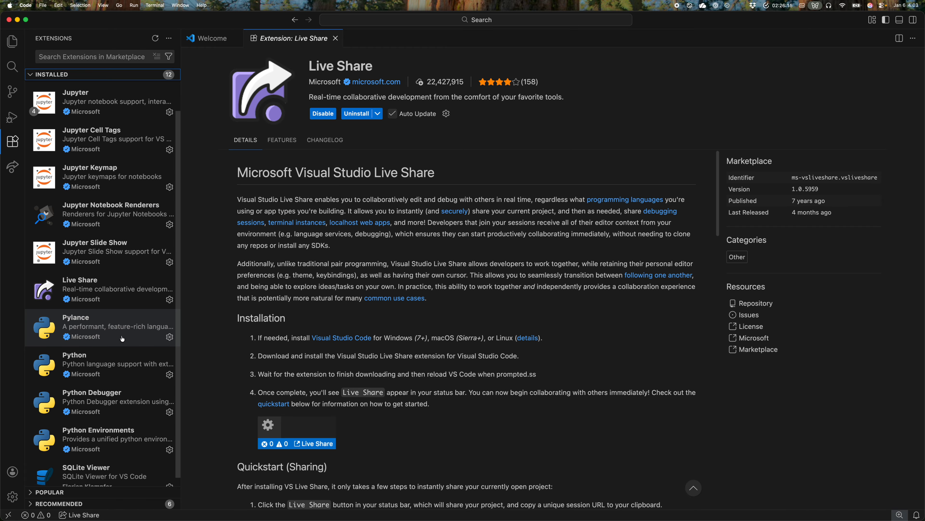
scroll(118, 386, up, 1)
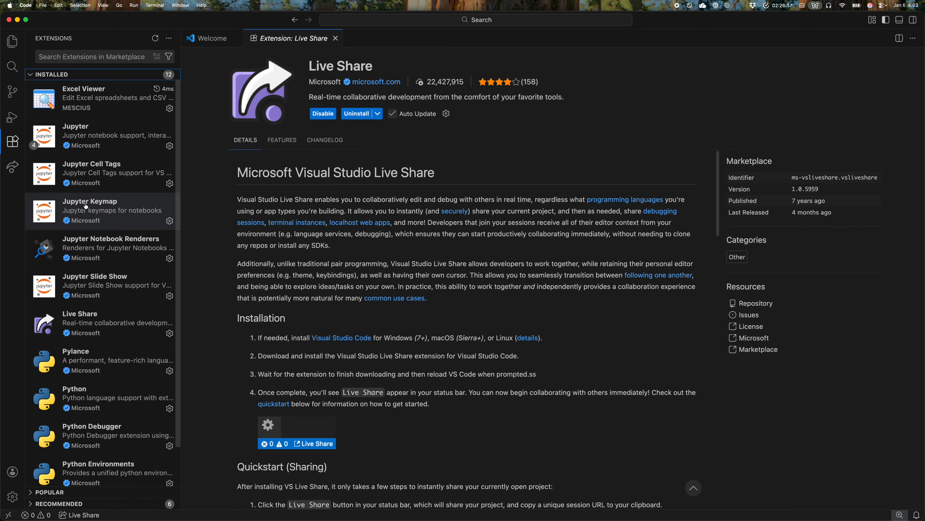
scroll(99, 361, down, 1)
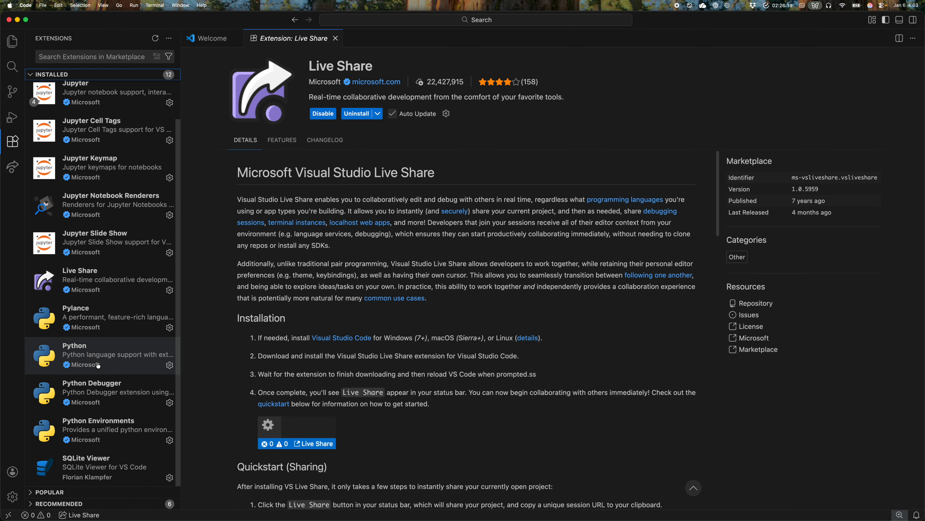
scroll(99, 365, up, 1)
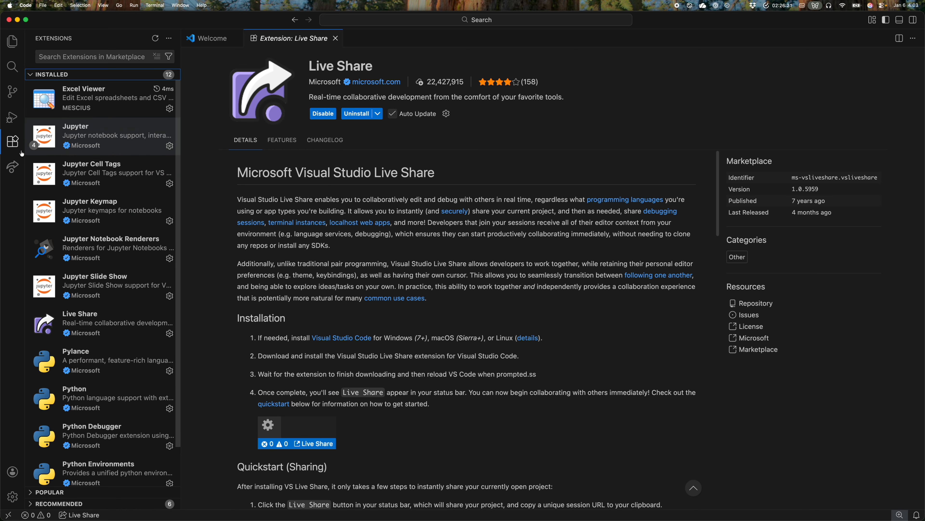
click(13, 144)
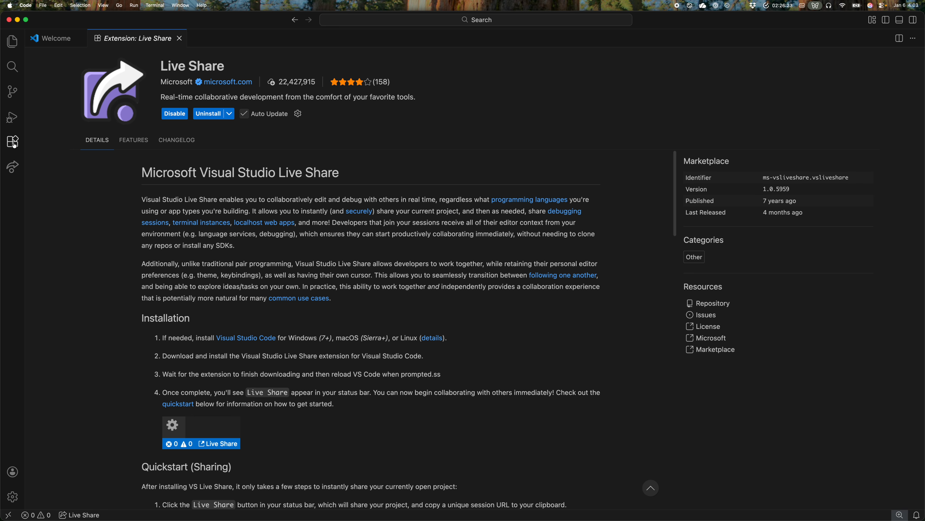
click(14, 144)
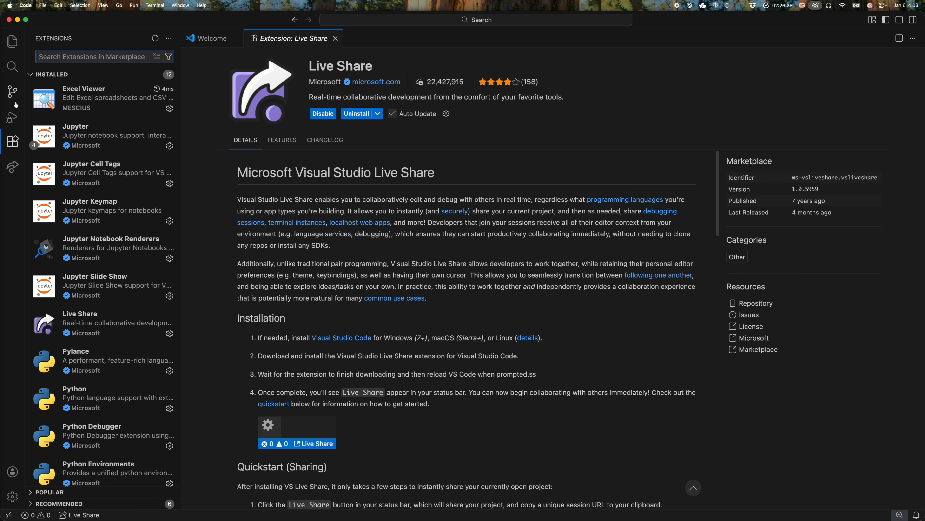
Switch to the file Explorer view and close the Live Share extension page so only the Welcome page stays open.
click(12, 46)
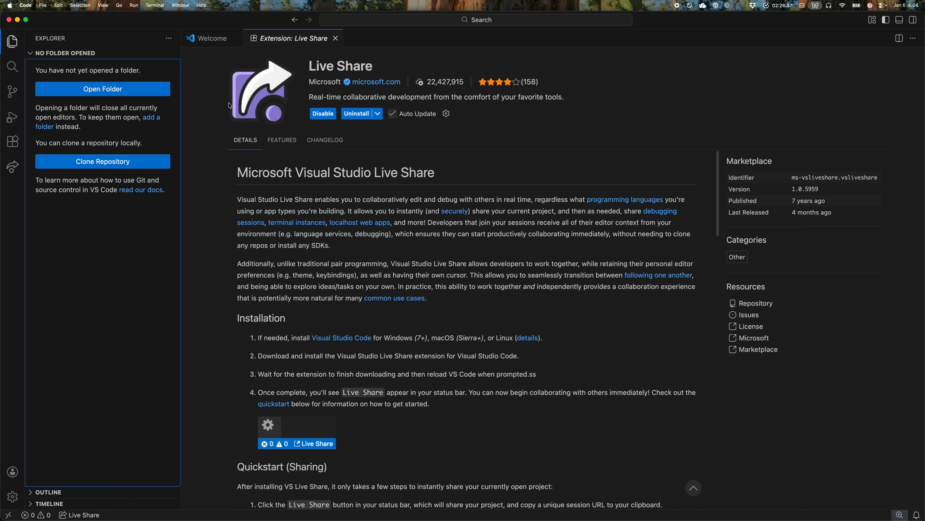
click(336, 38)
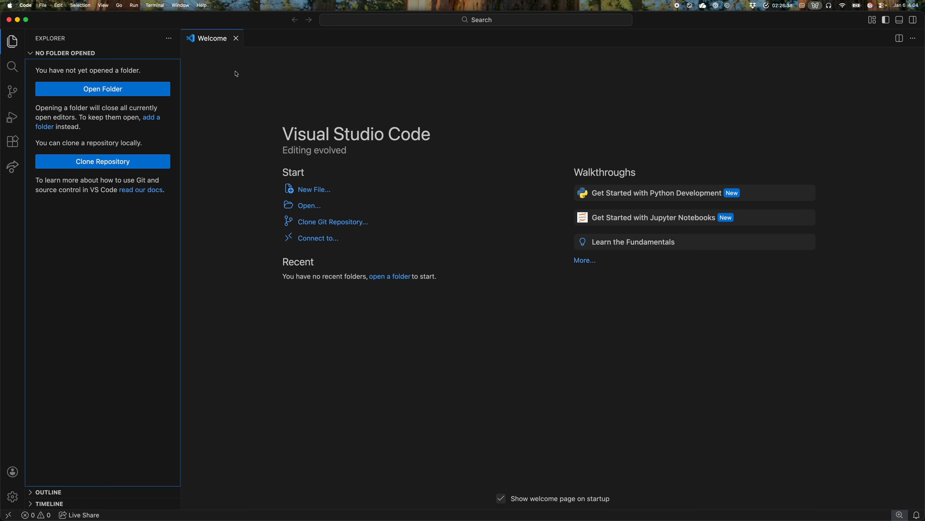